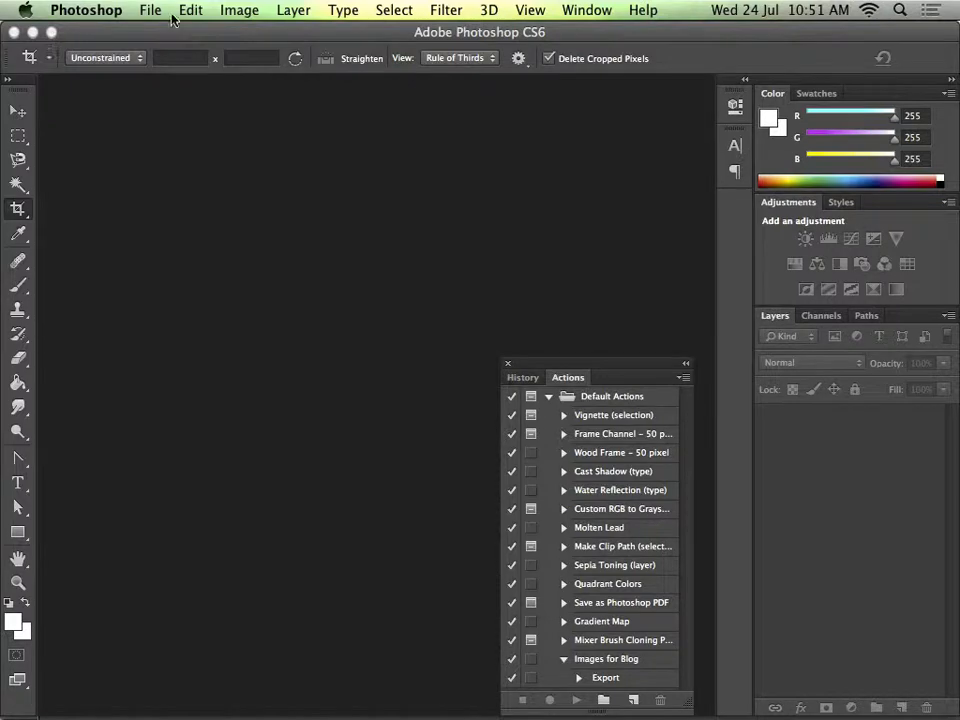
Step: Create a new A4 document from the International Paper preset
left_click(149, 10)
left_click(162, 36)
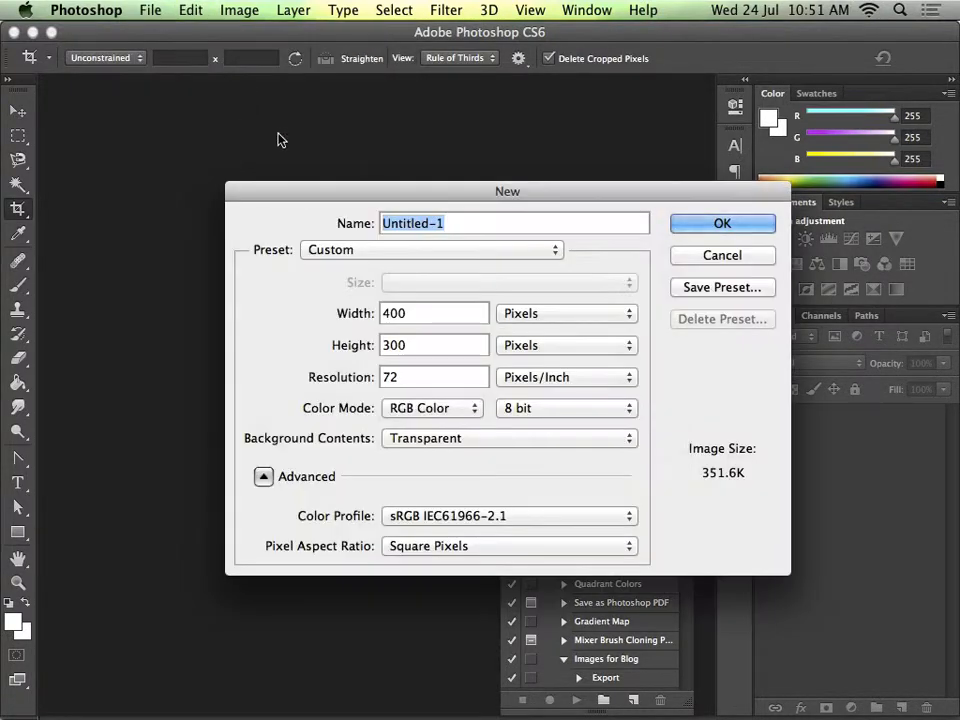
left_click_drag(507, 189, 437, 166)
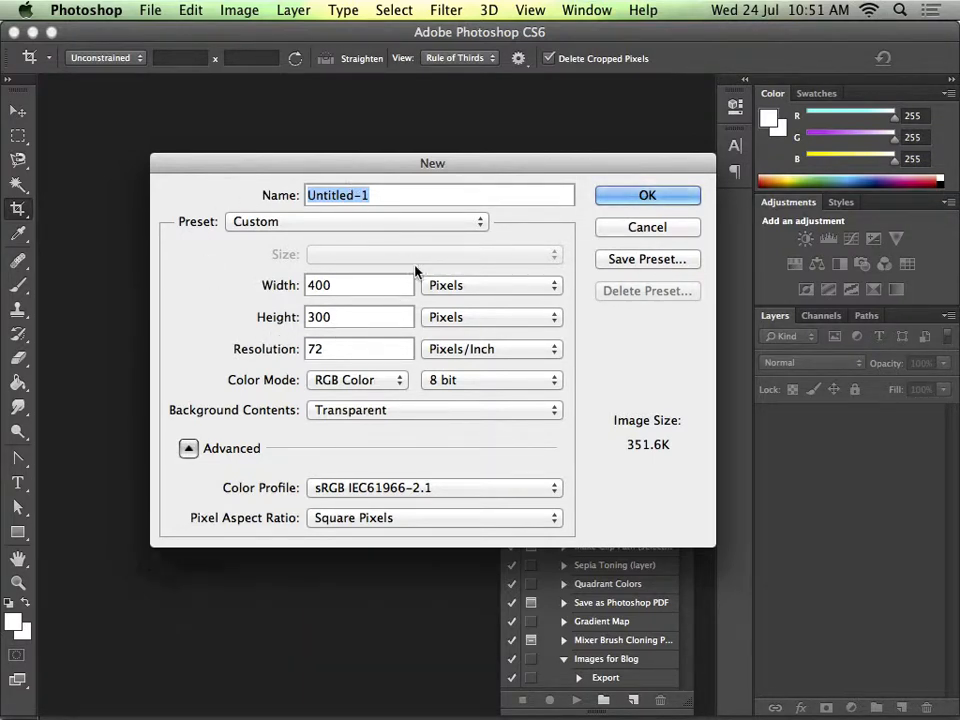
left_click(440, 222)
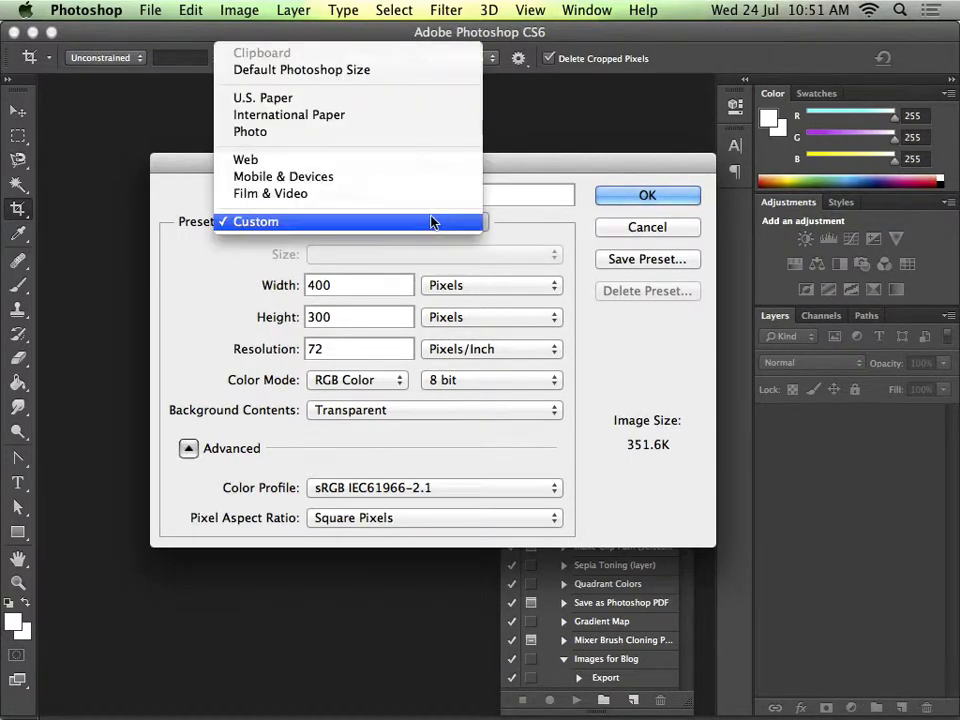
left_click(332, 115)
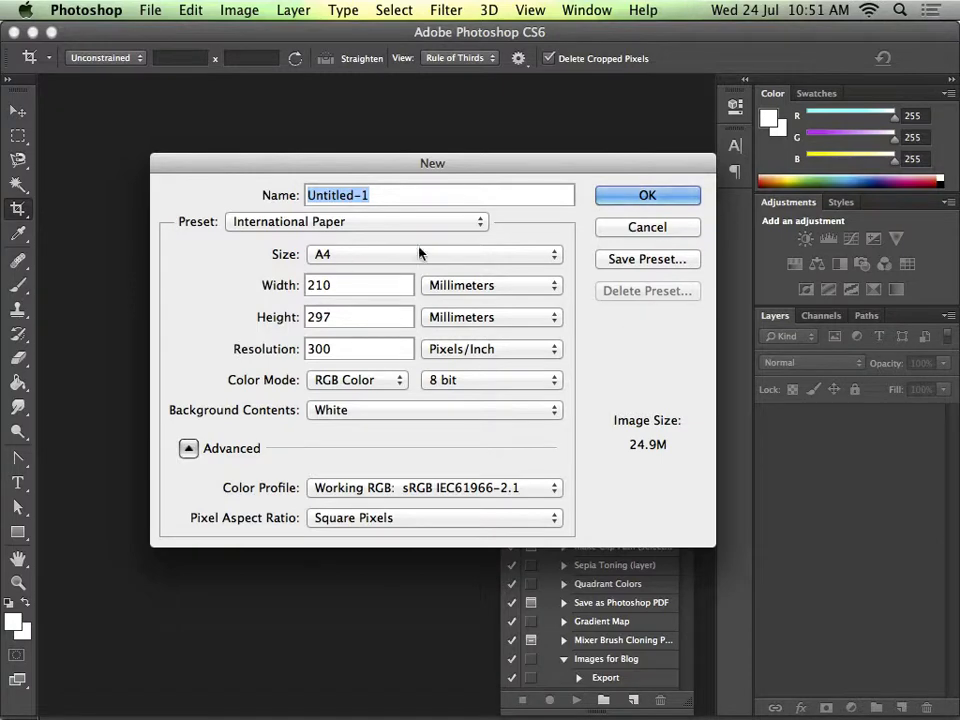
left_click(663, 196)
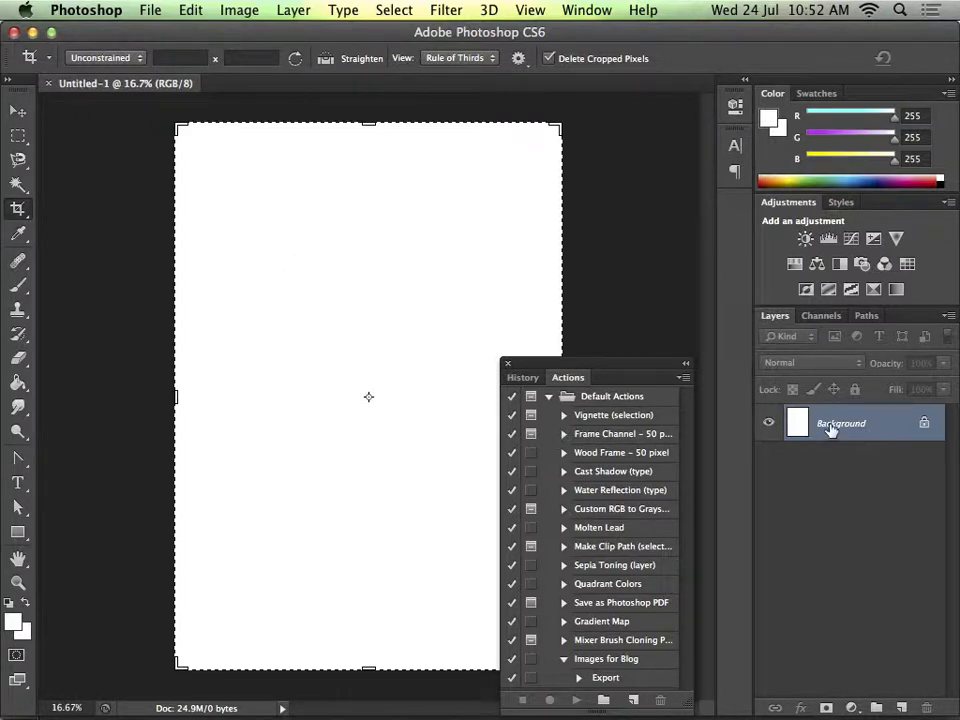
Step: Set the foreground colour to red (RGB 255, 0, 0) and paint a long looping squiggle with the Brush on the Background layer
left_click(18, 285)
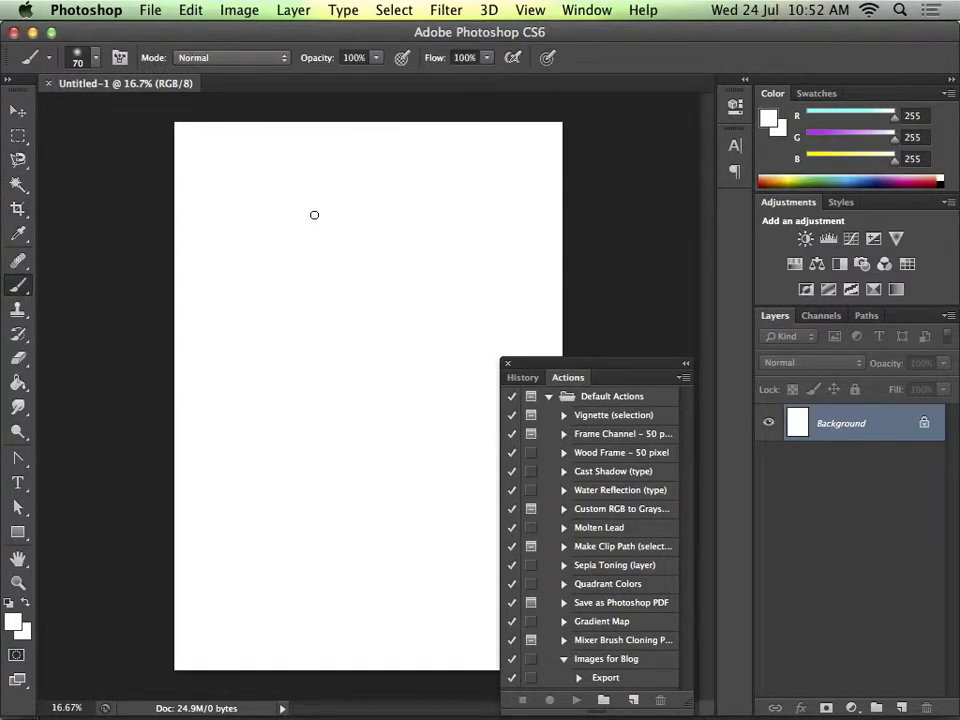
left_click(359, 288)
left_click(13, 622)
left_click(664, 403)
left_click_drag(645, 420, 688, 381)
left_click(896, 378)
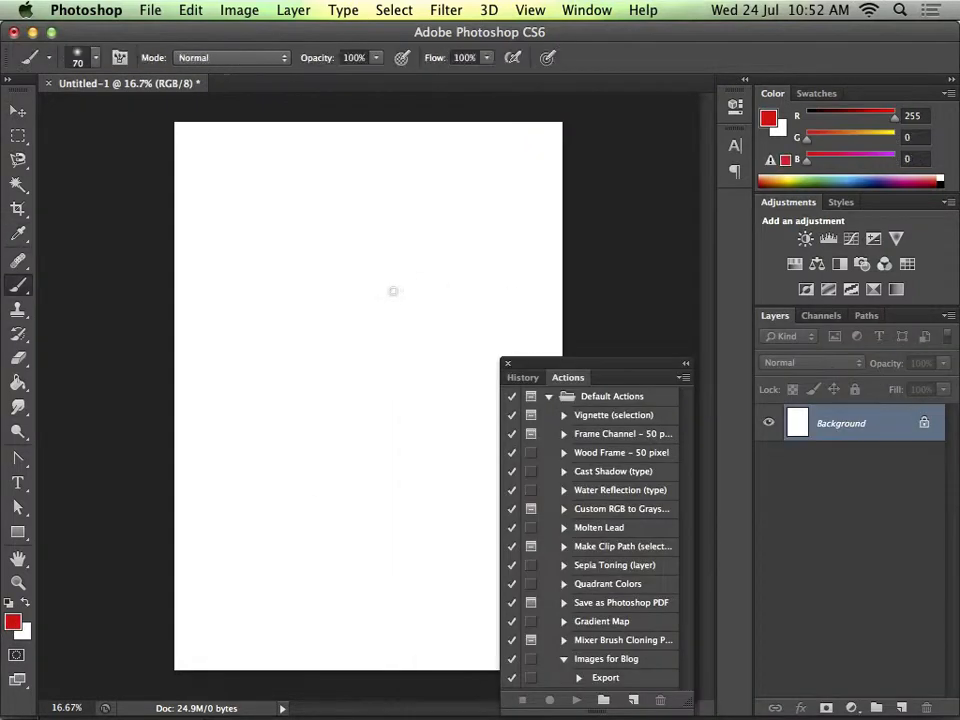
mouse_move(415, 191)
left_mouse_down()
mouse_move(445, 313)
mouse_move(299, 419)
mouse_move(330, 533)
mouse_move(477, 404)
mouse_move(336, 212)
left_mouse_up()
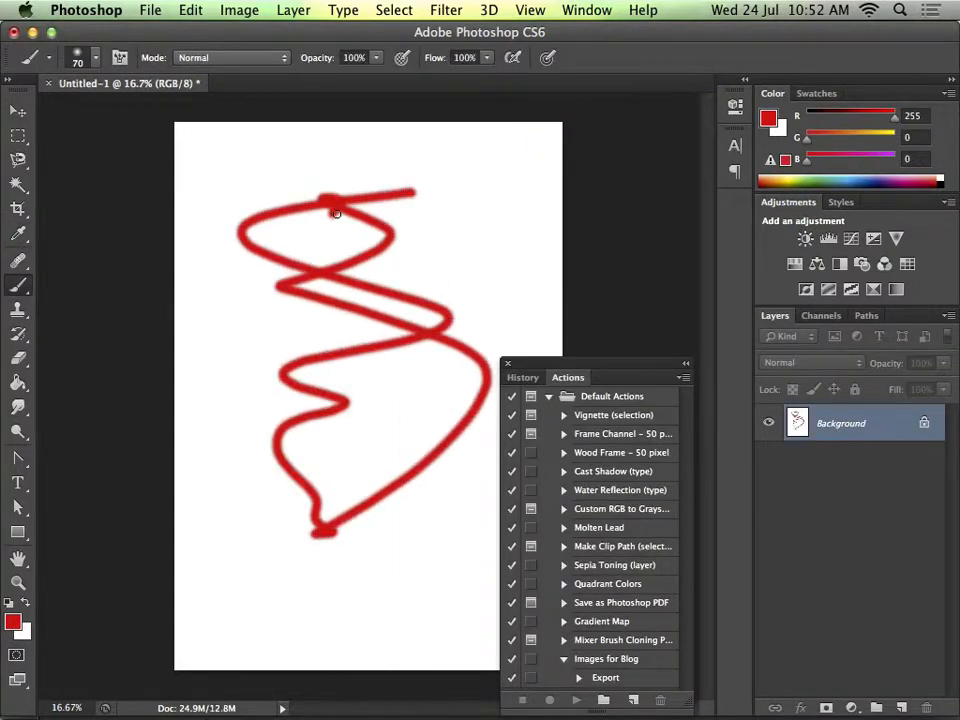
Step: Paint a dark blue (RGB 0, 87, 124) and a light green (RGB 168, 210, 109) wavy stroke across the red squiggle
left_click(858, 182)
mouse_move(378, 180)
left_mouse_down()
mouse_move(327, 203)
mouse_move(426, 340)
mouse_move(390, 447)
mouse_move(377, 547)
left_mouse_up()
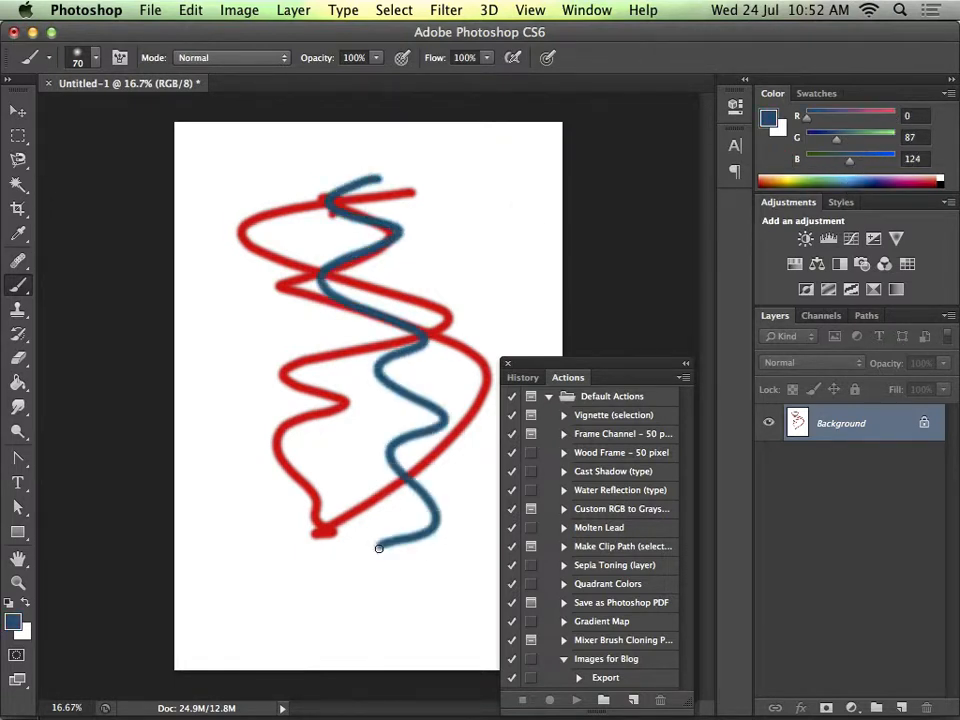
left_click(814, 178)
left_click_drag(470, 220, 172, 428)
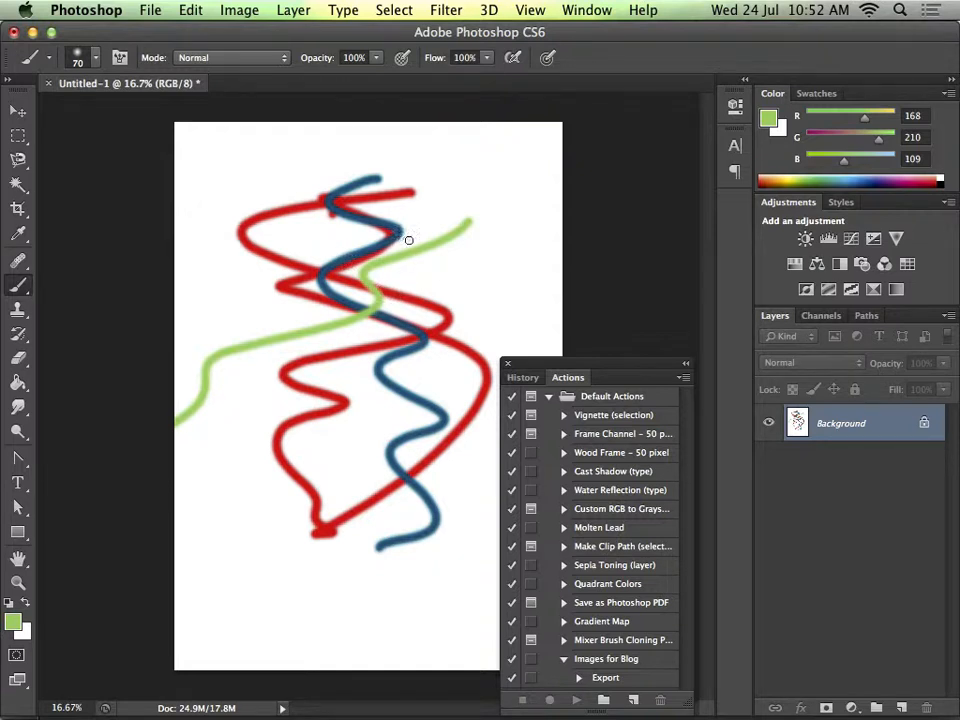
Step: Try erasing part of the green stroke on the Background layer with the Eraser, and undo the erasing
left_click(18, 358)
mouse_move(476, 216)
left_mouse_down()
mouse_move(372, 270)
mouse_move(368, 314)
mouse_move(316, 332)
mouse_move(352, 334)
mouse_move(386, 295)
mouse_move(372, 265)
mouse_move(363, 268)
mouse_move(369, 284)
mouse_move(407, 298)
left_mouse_up()
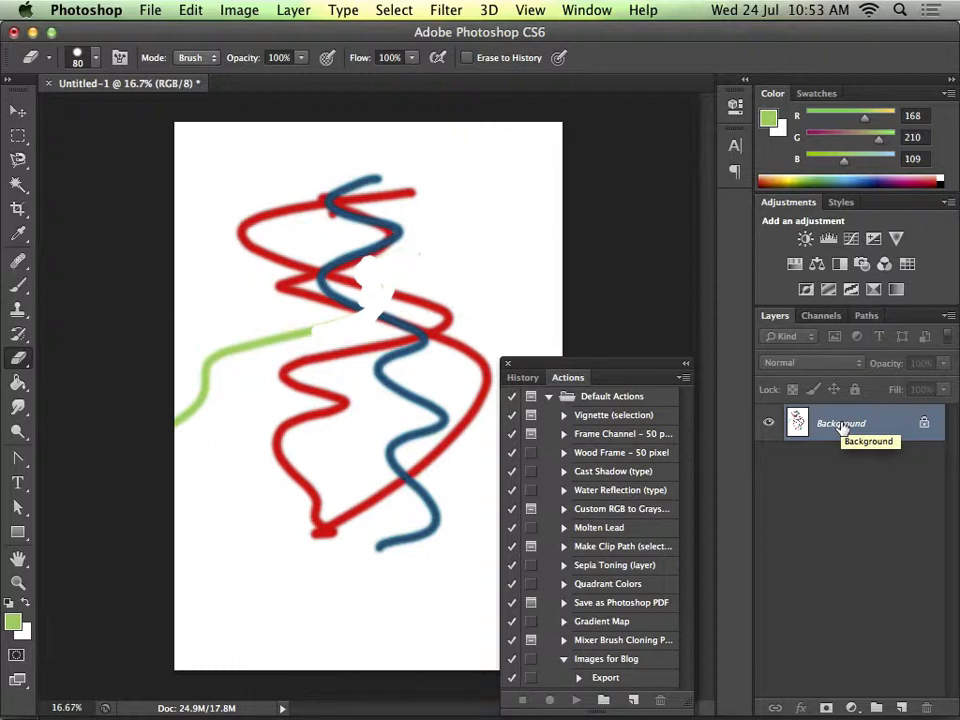
left_click_drag(581, 358, 578, 361)
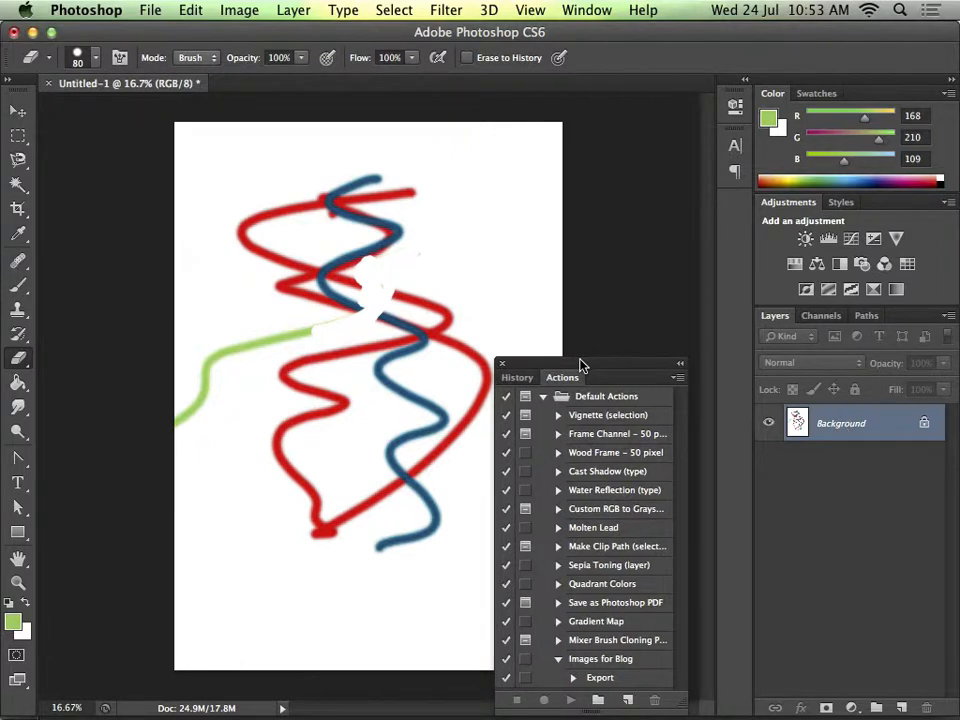
key("super+z")
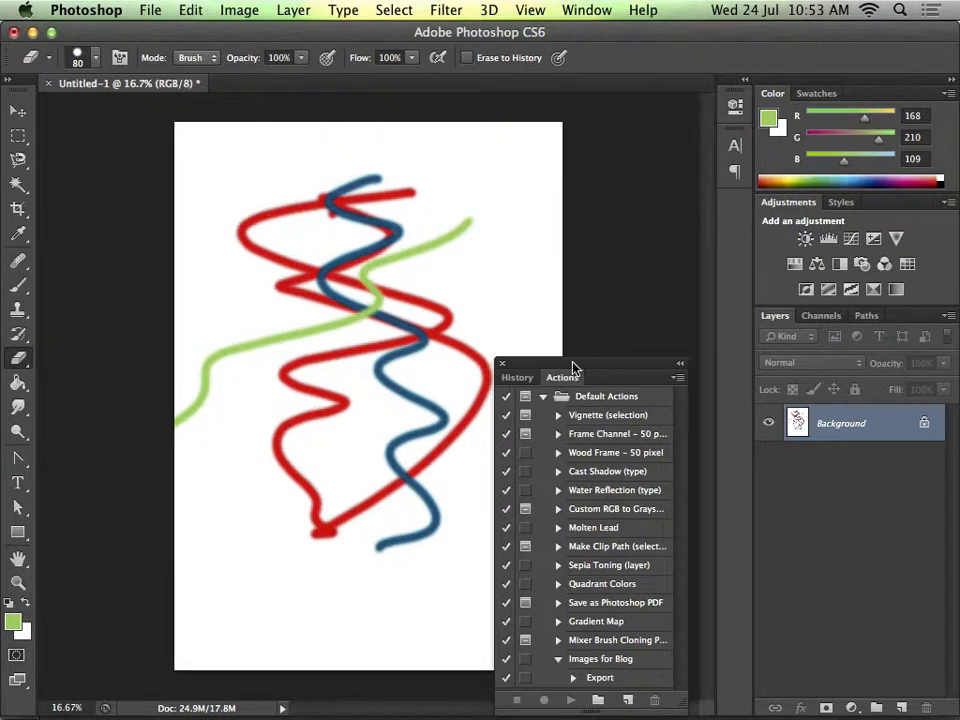
Step: Add three new empty layers above the Background layer and hide the Background
left_click(898, 708)
left_click(898, 708)
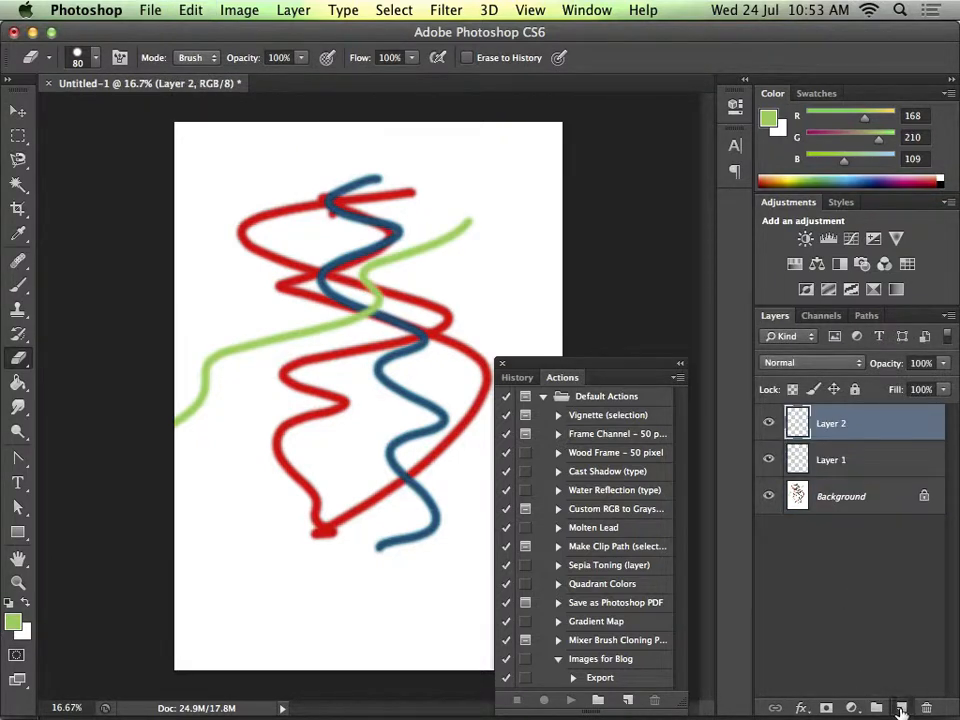
left_click(898, 708)
left_click(853, 545)
left_click(769, 533)
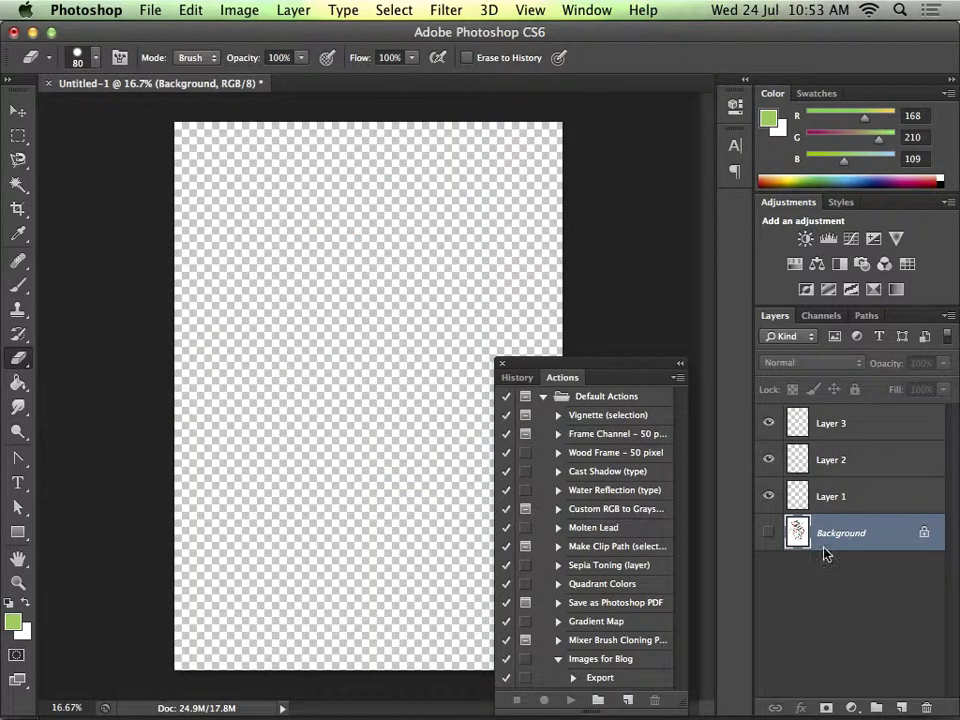
Step: Paint a light green zigzag stroke down the page on Layer 1 with the Brush
left_click(856, 497)
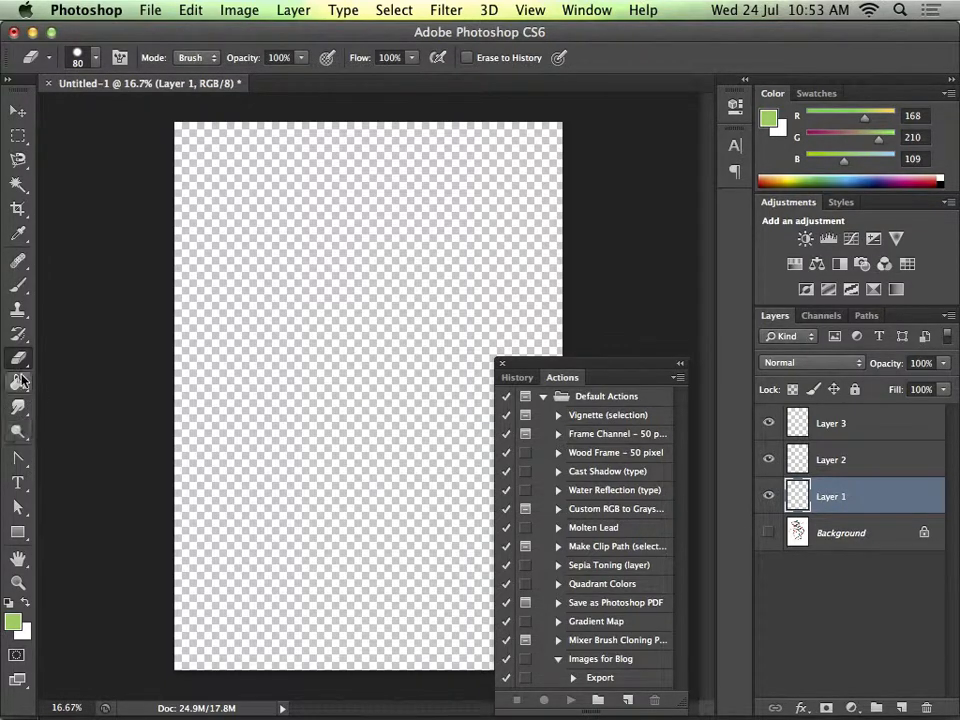
left_click(19, 285)
mouse_move(403, 248)
left_mouse_down()
mouse_move(285, 409)
mouse_move(268, 517)
left_mouse_up()
Step: Paint a wavy vertical stroke on Layer 2 with the Brush in red #ff003c
left_click(873, 469)
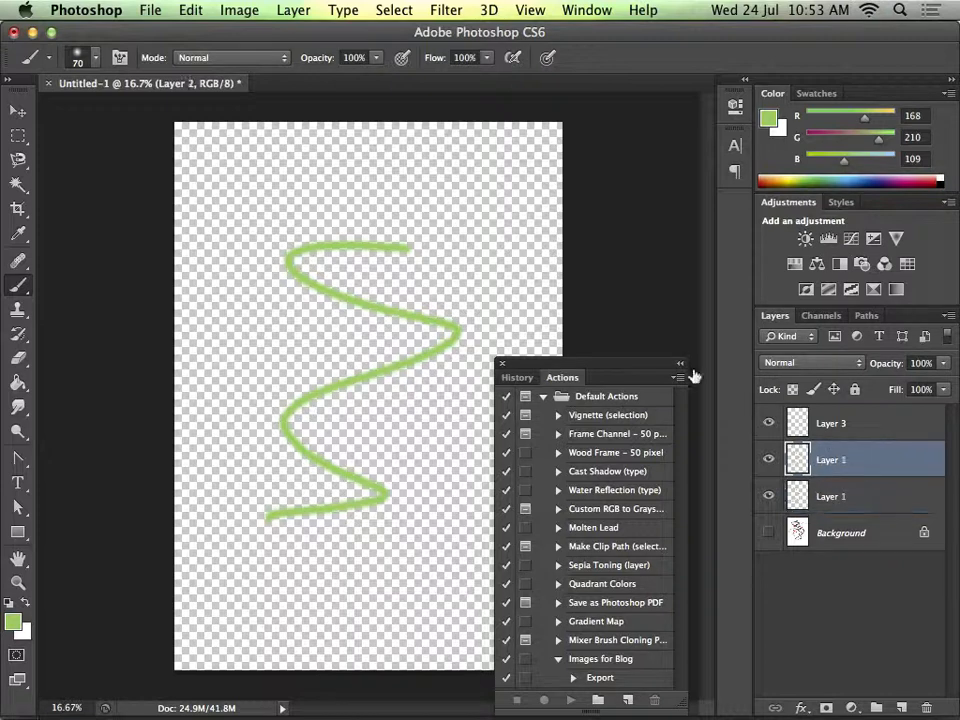
left_click(12, 621)
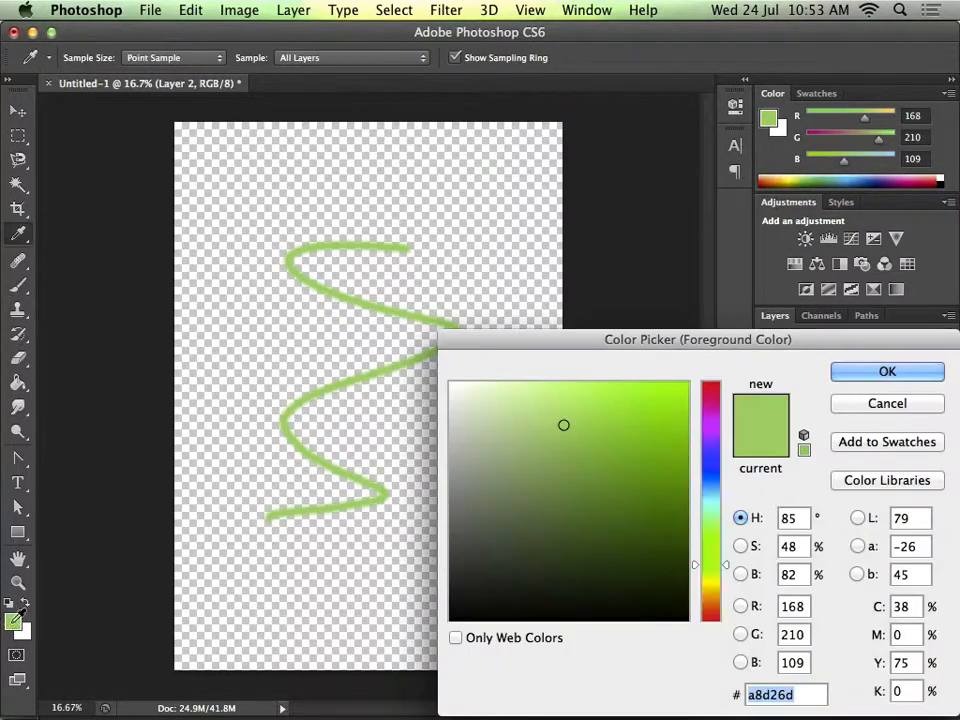
left_click(708, 388)
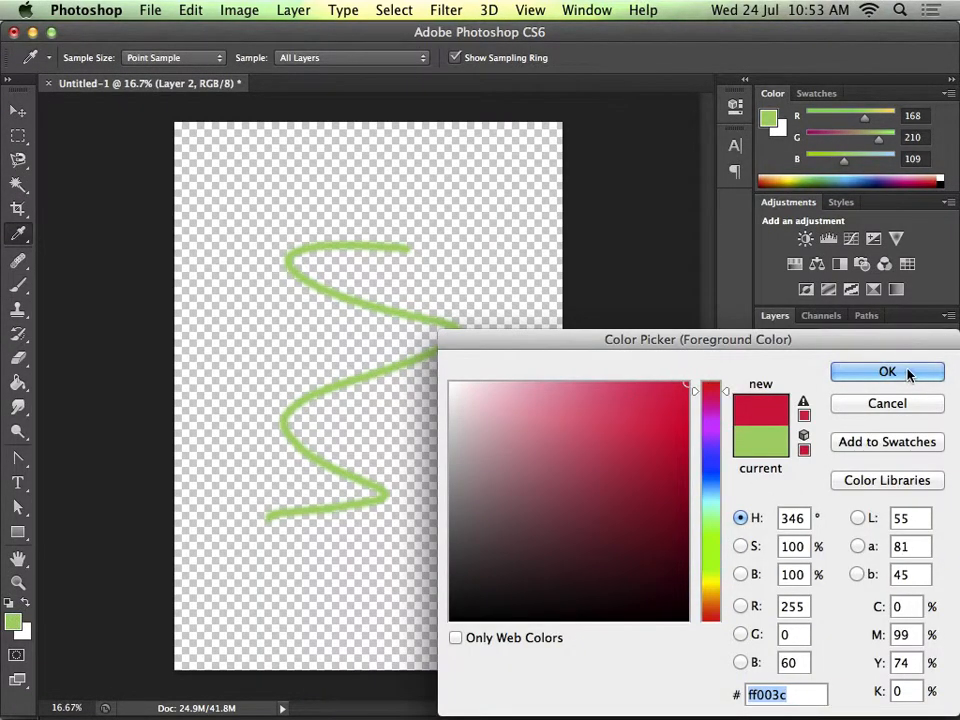
left_click(850, 374)
key("b")
mouse_move(305, 163)
left_mouse_down()
mouse_move(346, 243)
mouse_move(319, 385)
mouse_move(360, 540)
mouse_move(340, 592)
left_mouse_up()
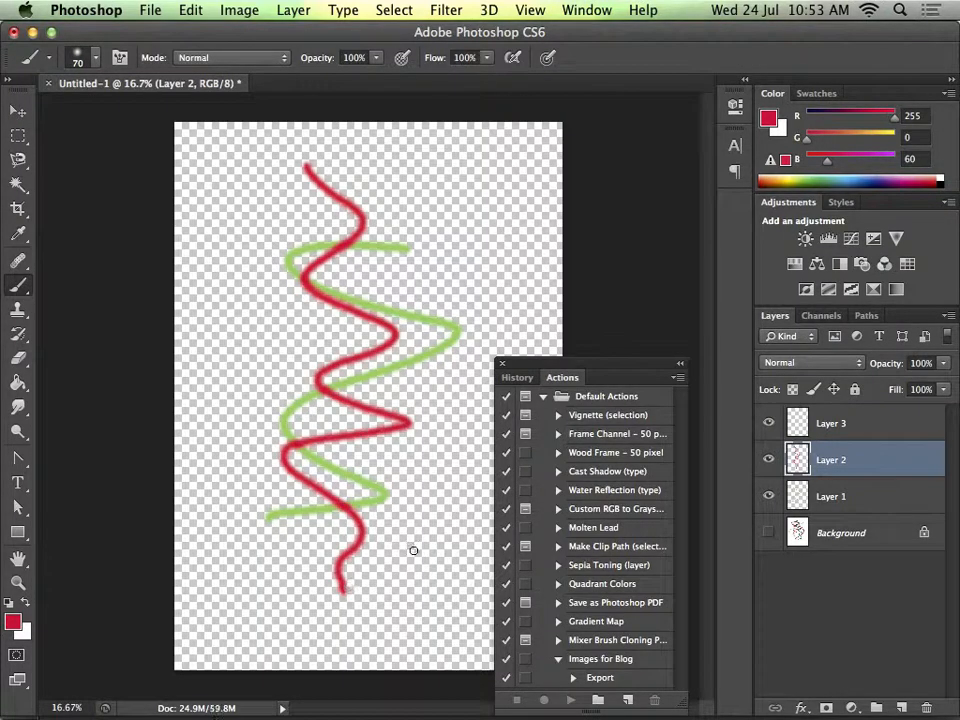
Step: Paint a zigzag stroke on Layer 3 with the Brush in yellow (RGB 255, 239, 105)
left_click(898, 427)
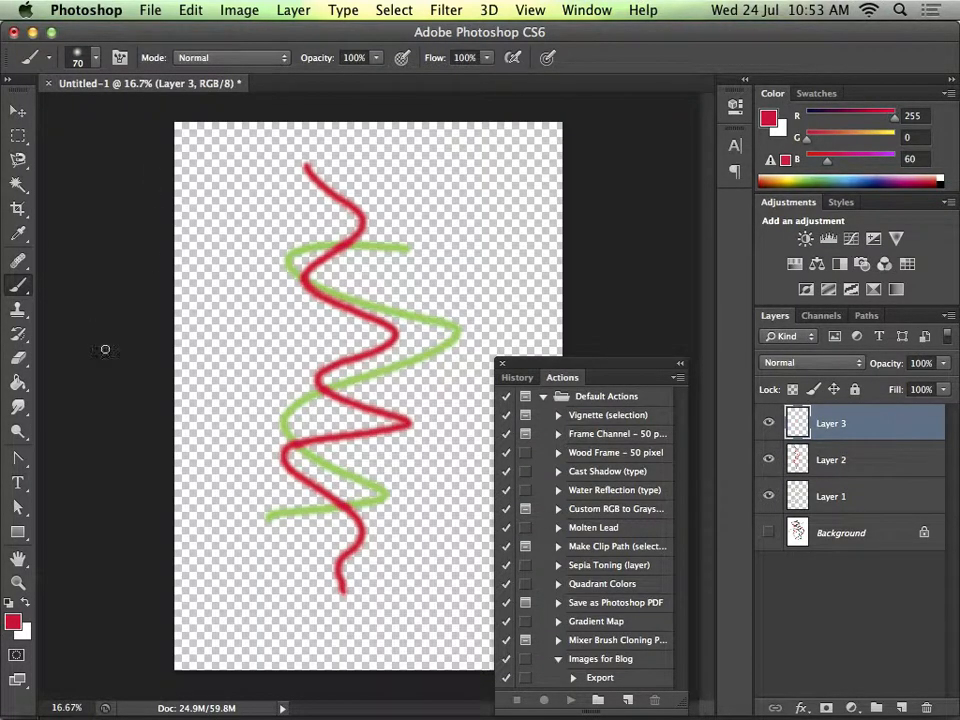
left_click(12, 621)
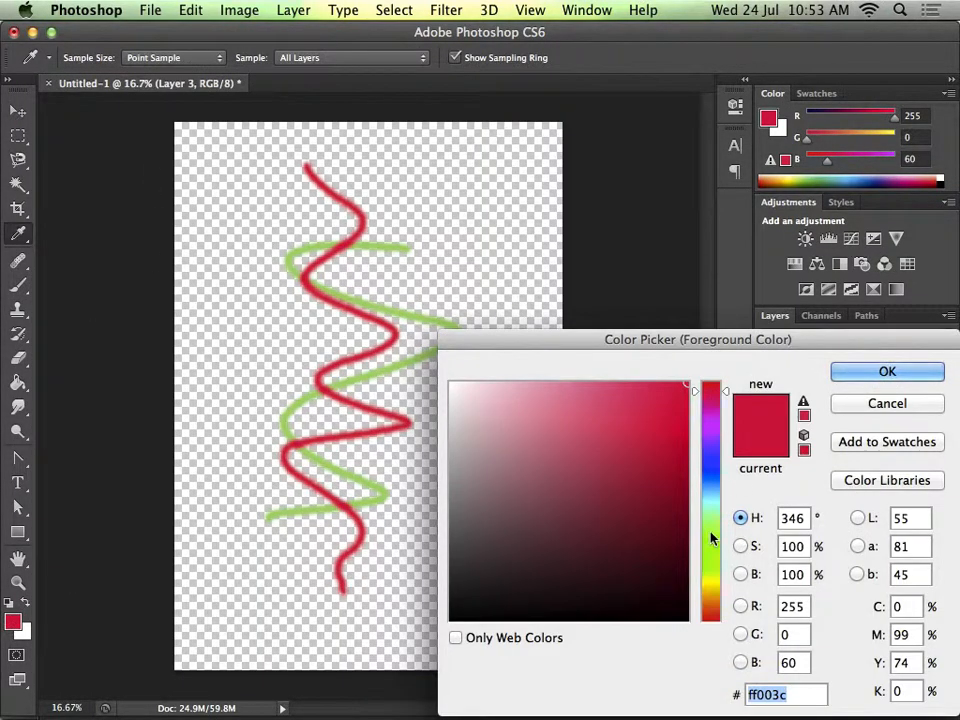
left_click(710, 585)
left_click_drag(600, 390, 591, 381)
left_click(903, 375)
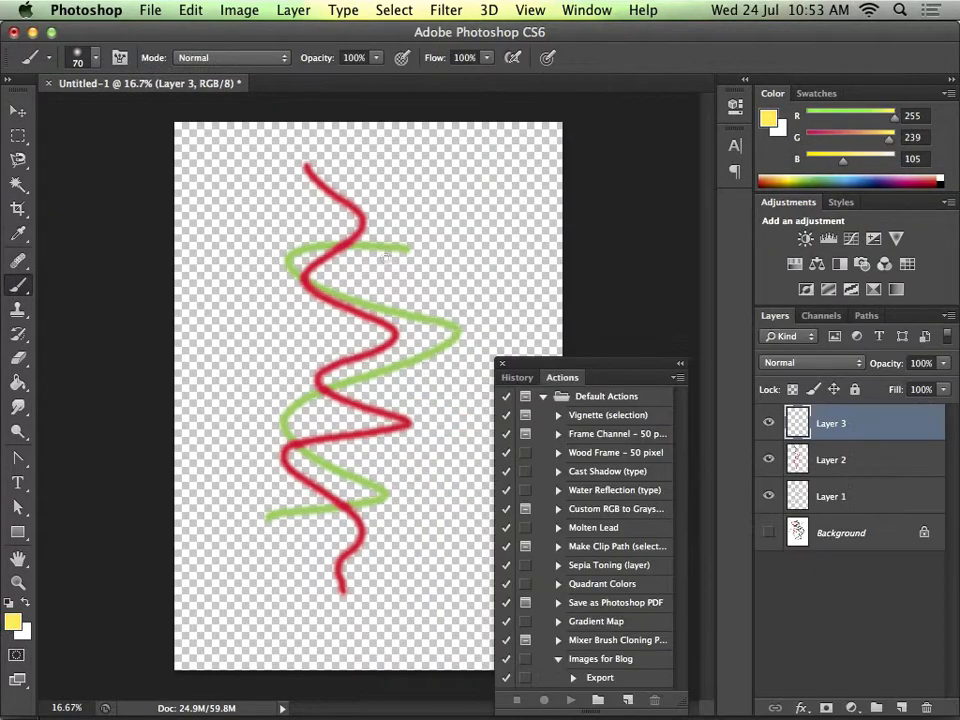
mouse_move(301, 260)
left_mouse_down()
mouse_move(359, 354)
mouse_move(463, 464)
mouse_move(235, 481)
mouse_move(280, 477)
left_mouse_up()
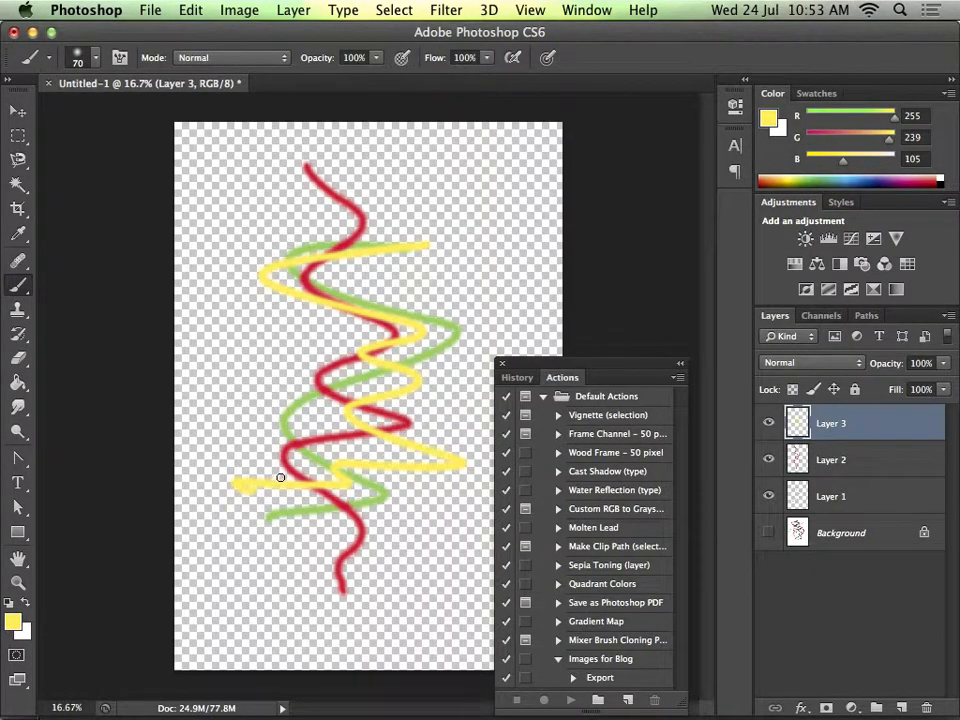
Step: Toggle the visibility of Layers 3, 2 and 1 off and on to check which stroke each layer holds
left_click(768, 423)
left_click(768, 460)
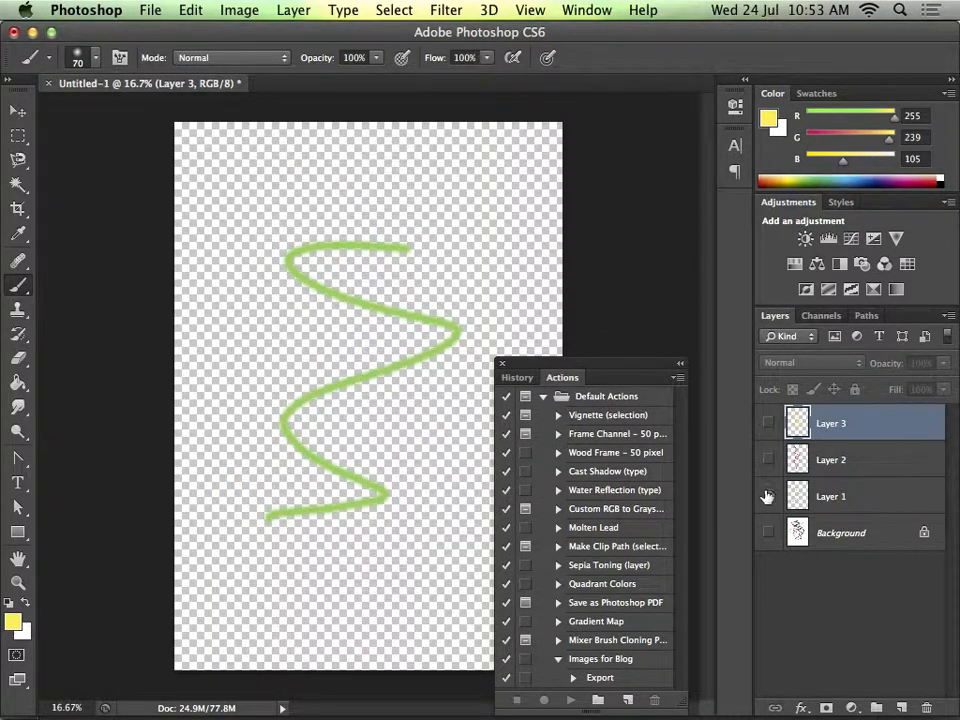
left_click(767, 496)
left_click(767, 496)
left_click(768, 460)
left_click(768, 423)
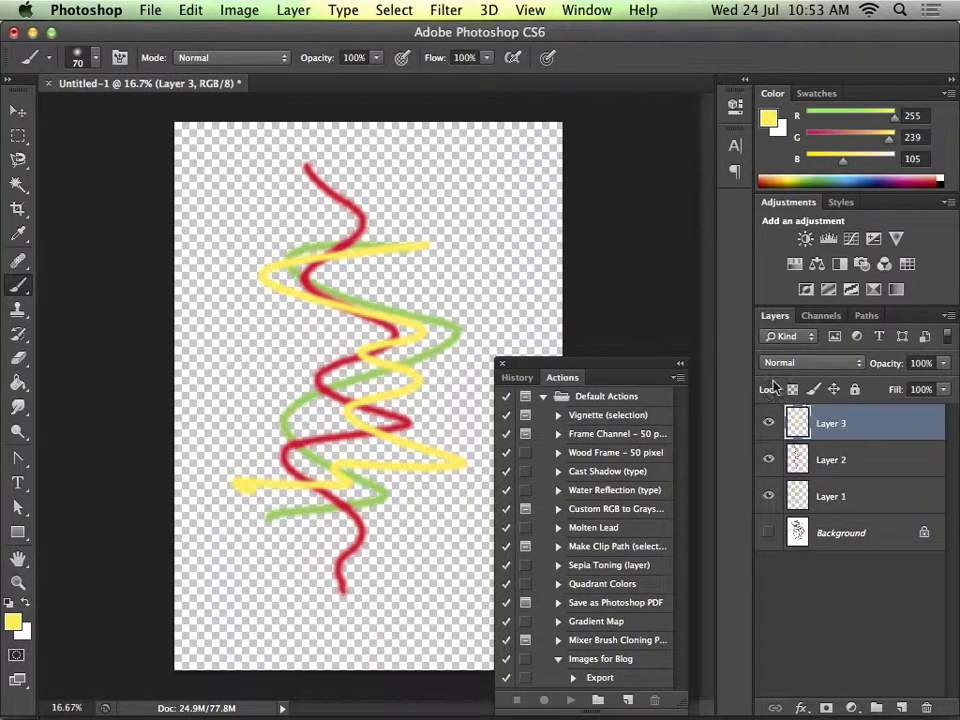
left_click(768, 423)
left_click(768, 423)
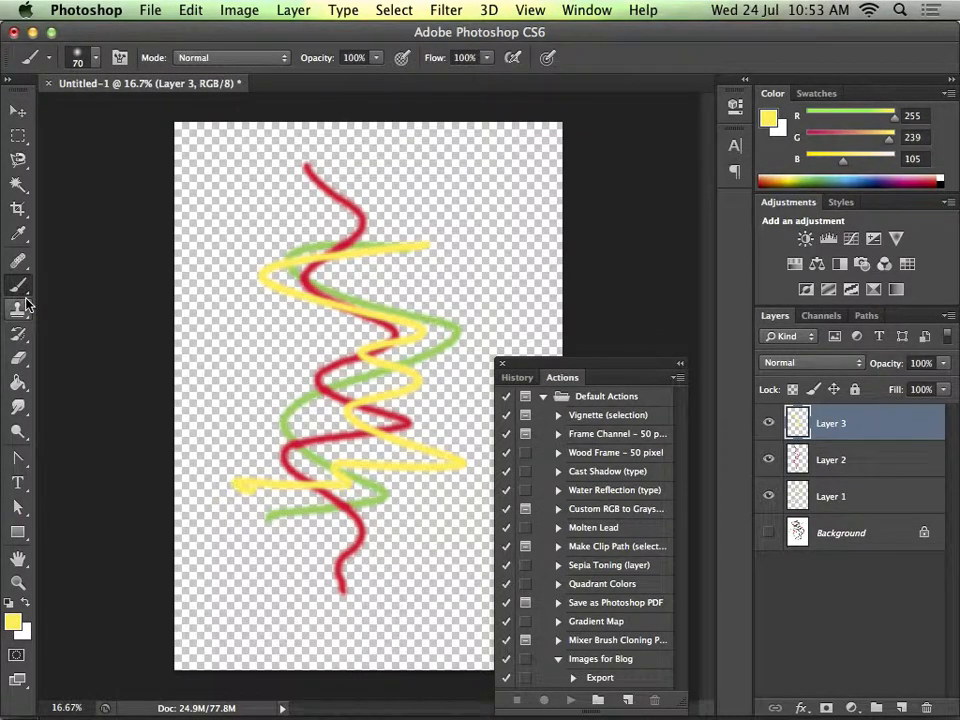
Step: Erase sections of the yellow stroke's upper half on Layer 3 with the Eraser where it crosses the other strokes
left_click(18, 358)
mouse_move(347, 262)
left_mouse_down()
mouse_move(268, 236)
mouse_move(317, 288)
mouse_move(323, 312)
mouse_move(397, 325)
mouse_move(417, 340)
mouse_move(335, 344)
mouse_move(344, 310)
left_mouse_up()
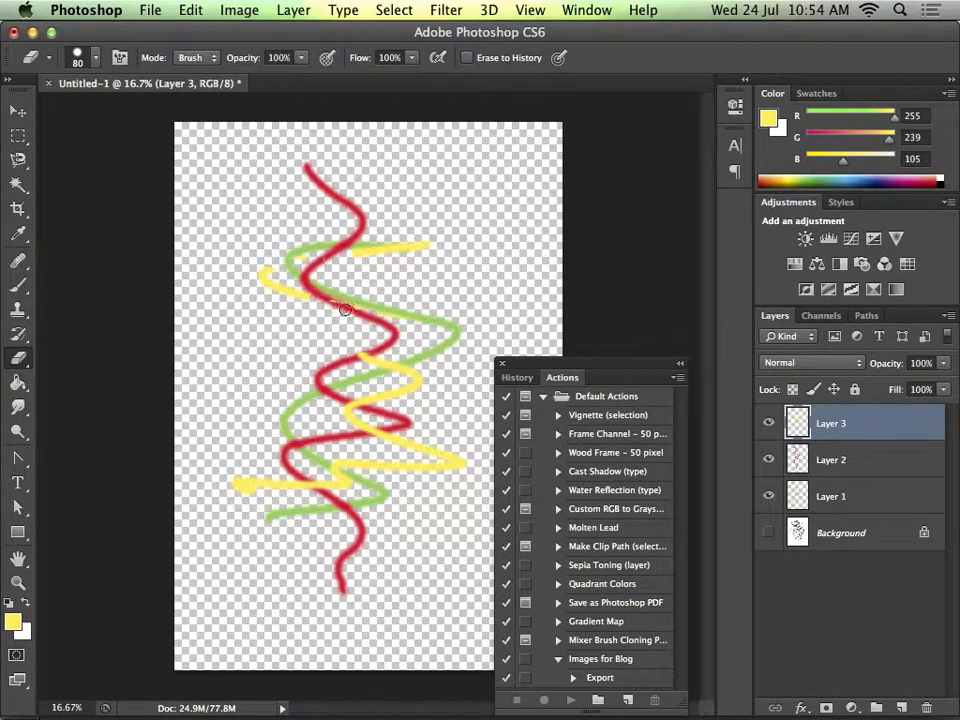
left_click_drag(422, 253, 343, 253)
mouse_move(345, 320)
left_mouse_down()
mouse_move(421, 379)
mouse_move(415, 368)
mouse_move(360, 369)
left_mouse_up()
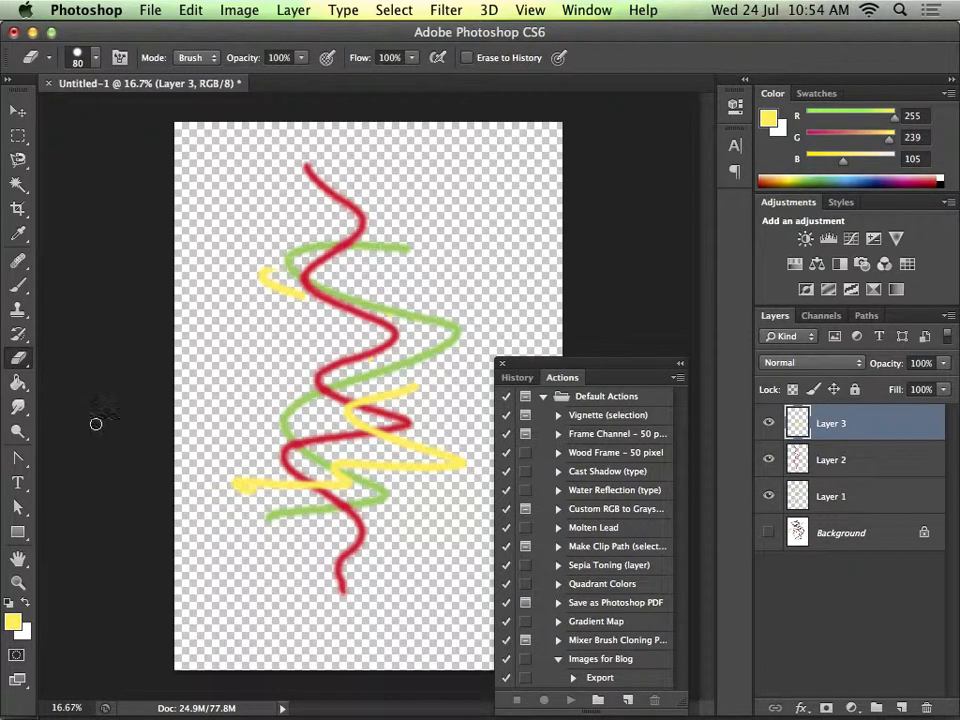
Step: Switch to Firefox and search Google for "matt smith"
left_click(901, 12)
type("fir")
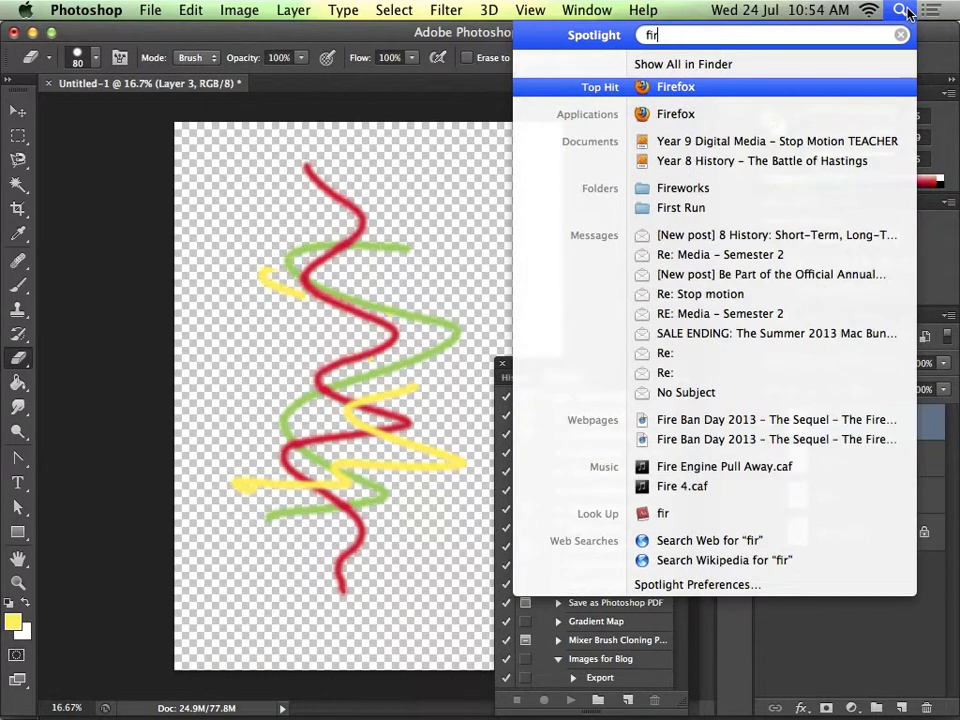
key("Return")
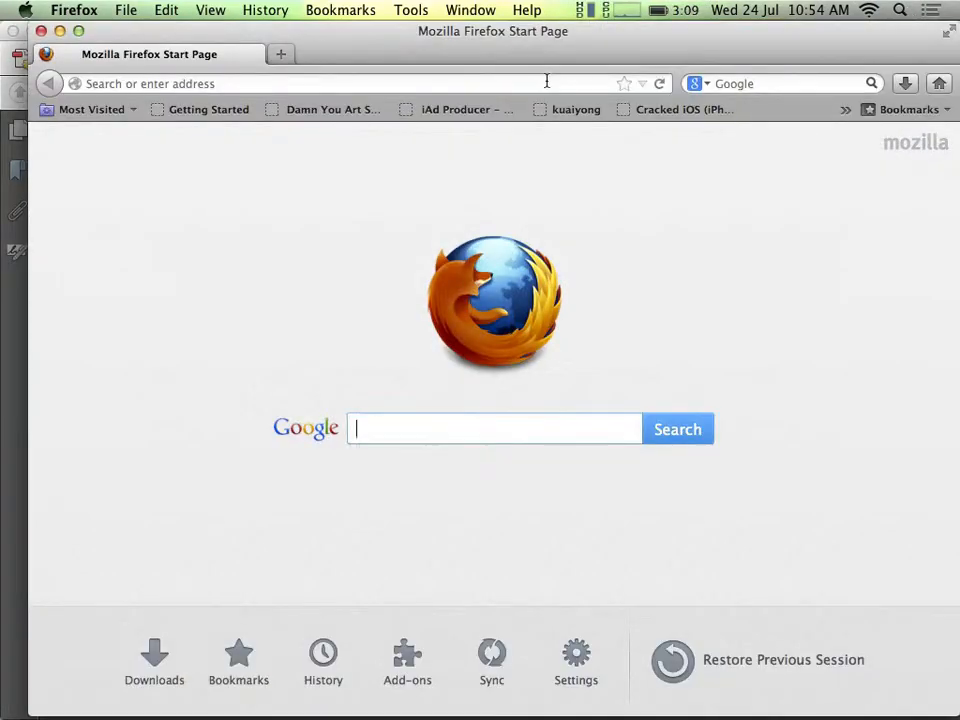
left_click(724, 82)
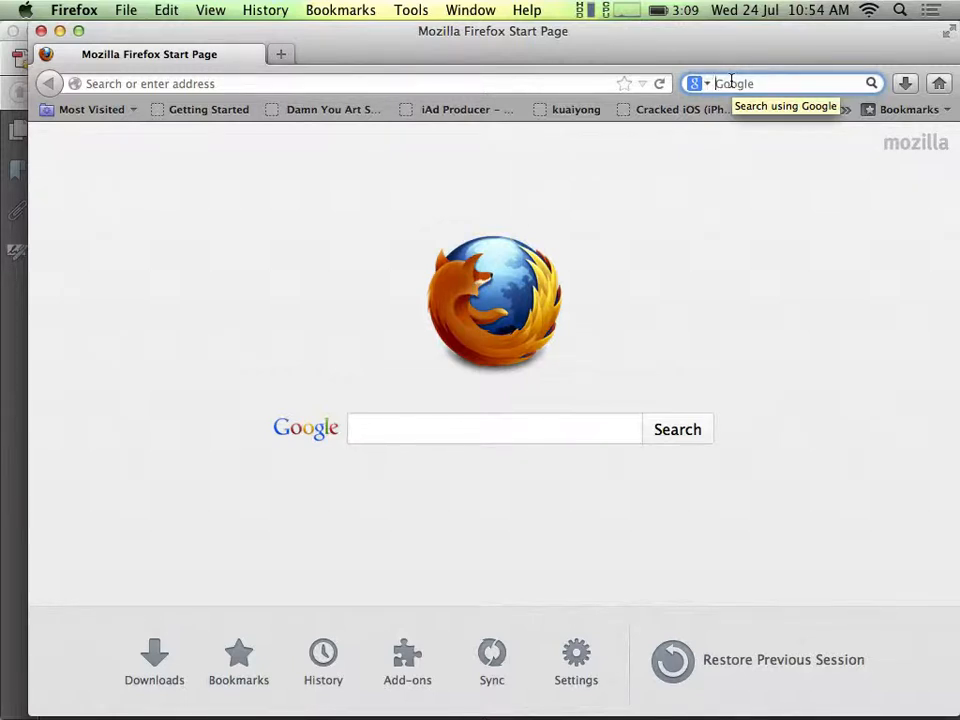
type("matt ")
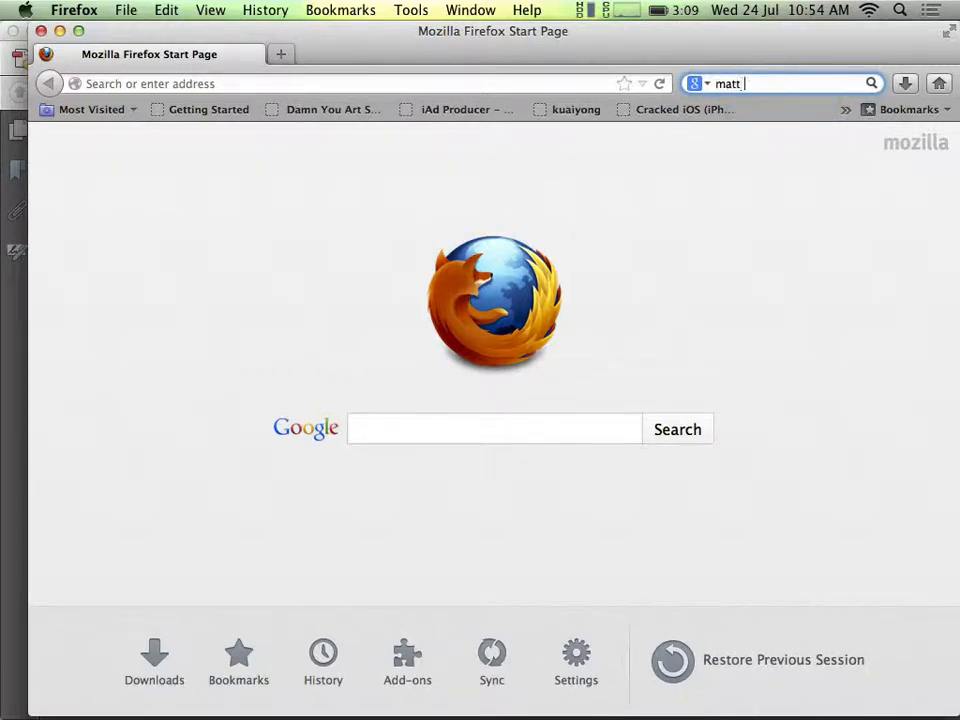
type("smith")
key("Return")
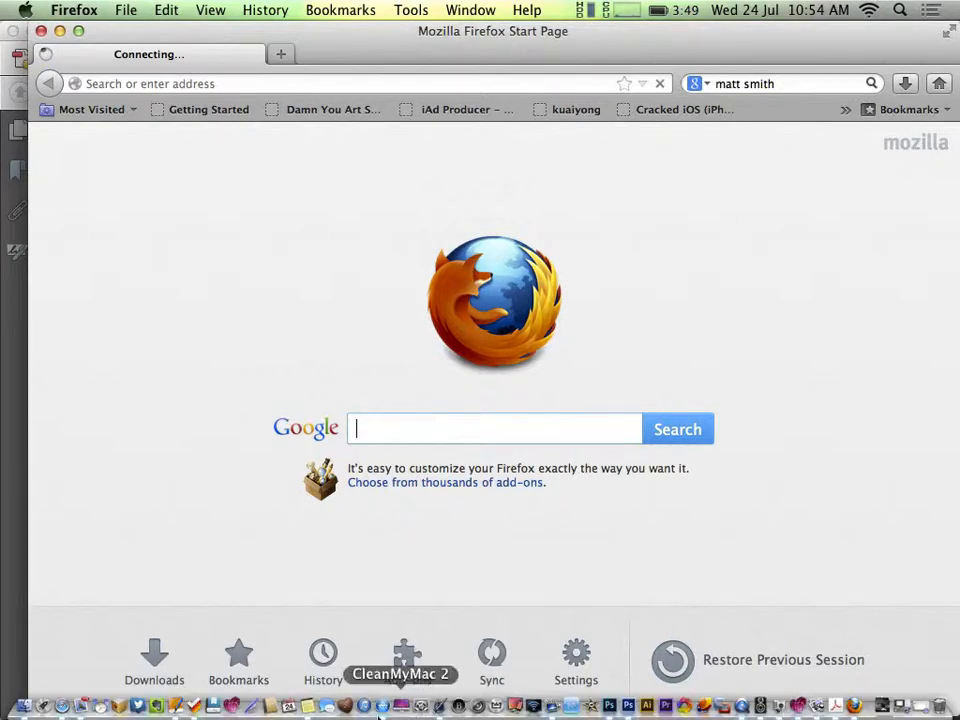
Step: Switch to Safari, look up a portrait of cricketer Matthew Wade and copy the image from cricket.com.au
left_click(68, 705)
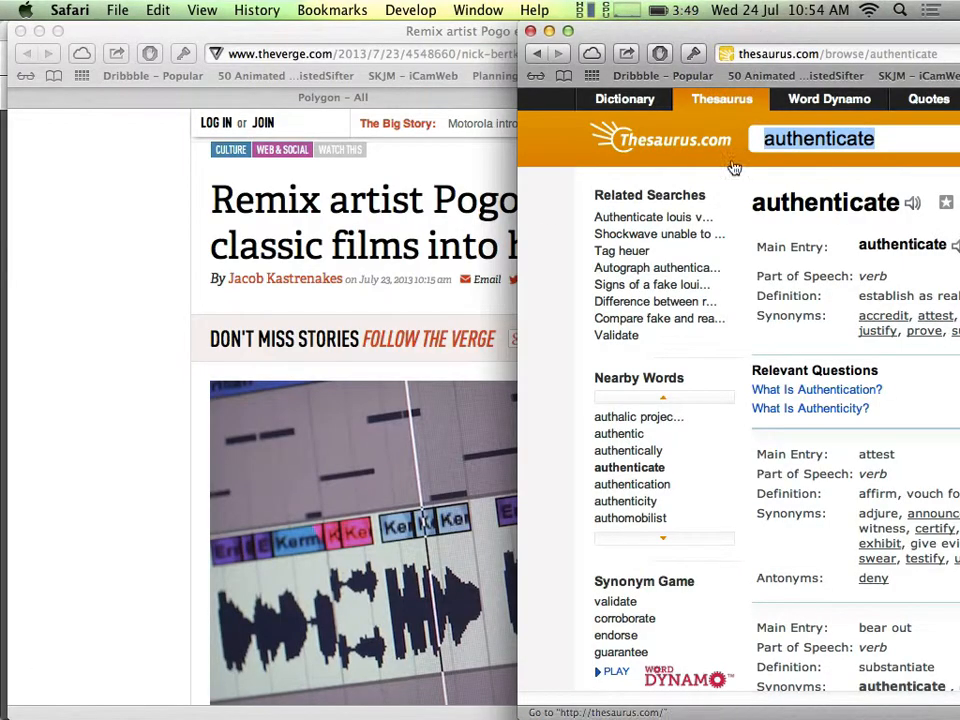
left_click(474, 40)
left_click(807, 55)
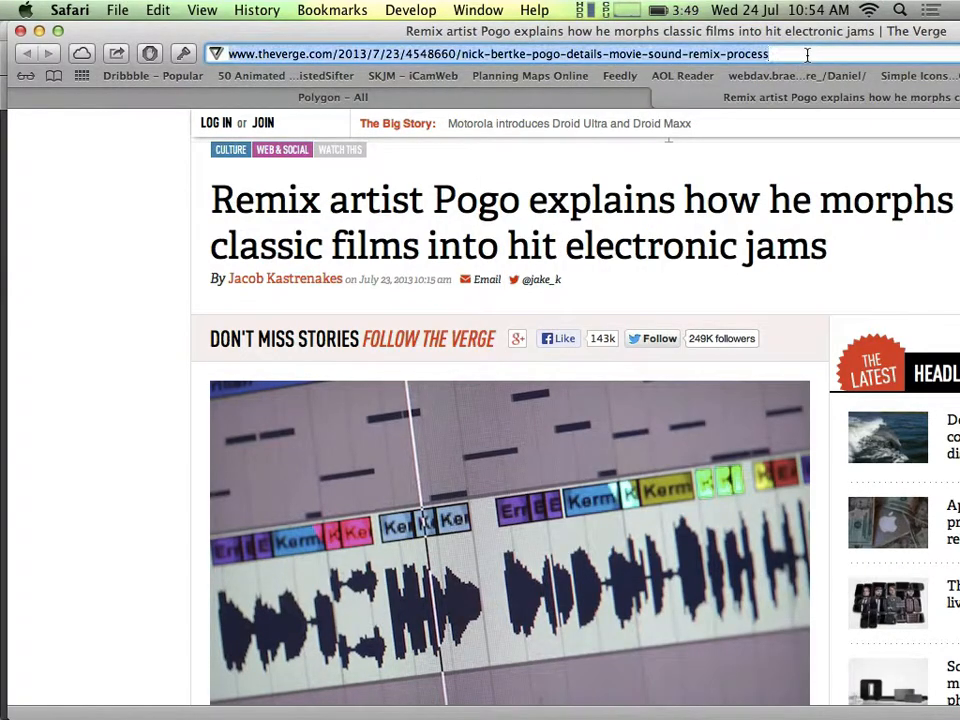
type("ma")
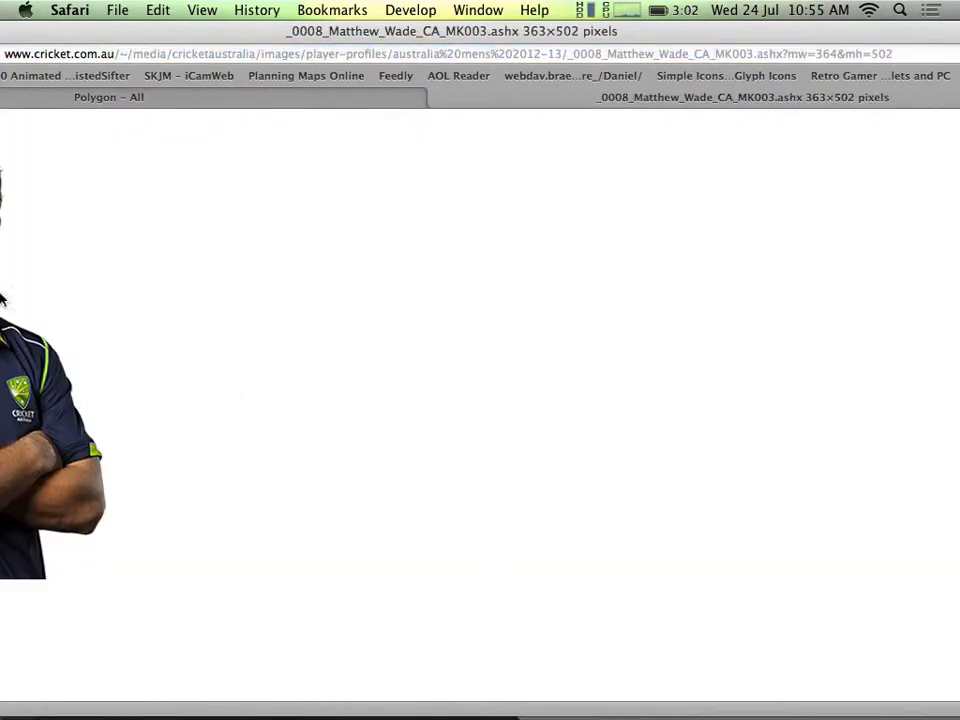
right_click(40, 368)
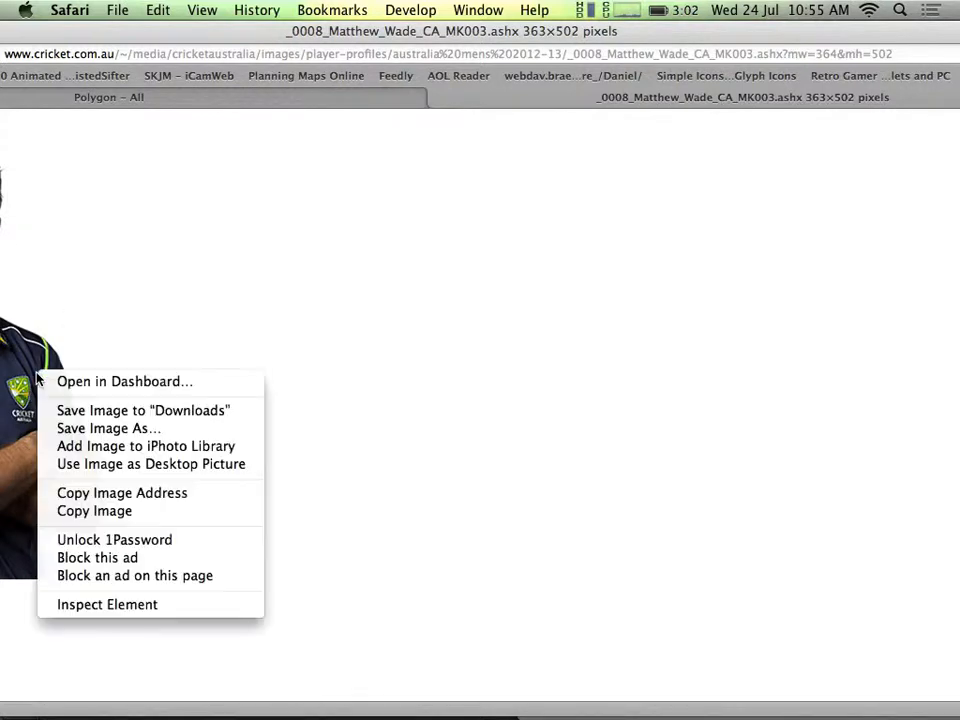
left_click(170, 510)
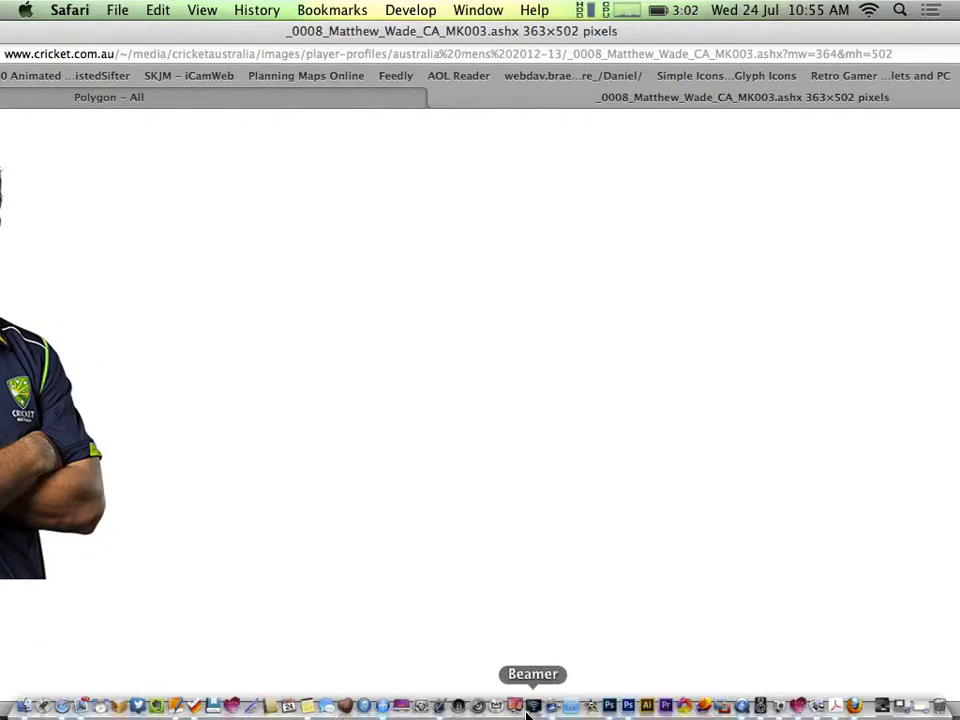
Step: Switch to Photoshop, create a new document with the default settings and paste the copied portrait into it
left_click(643, 703)
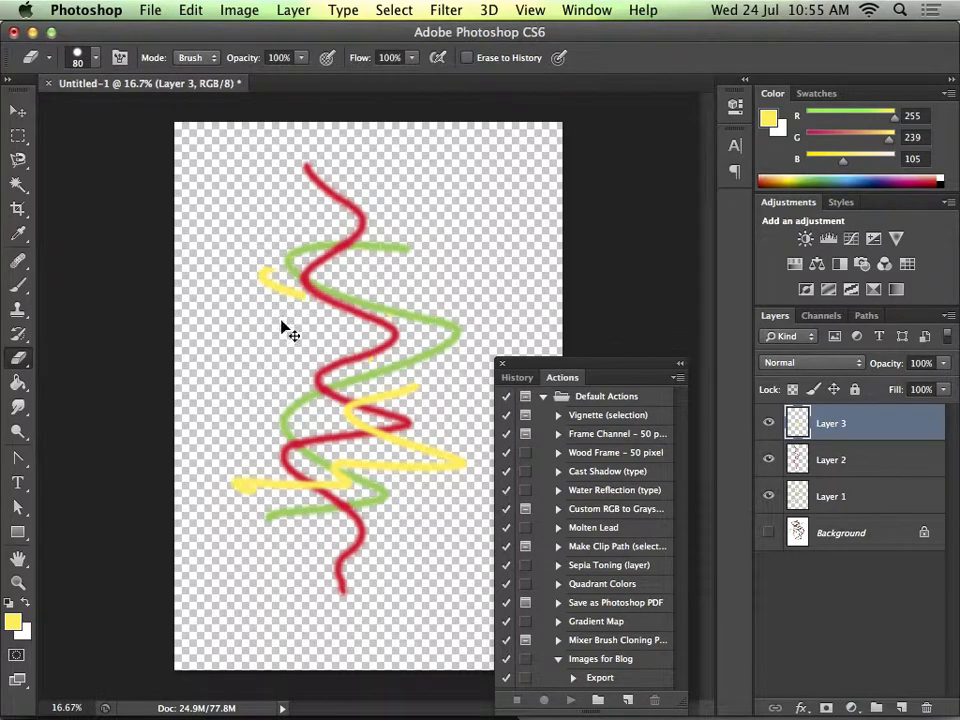
key("super+n")
key("Return")
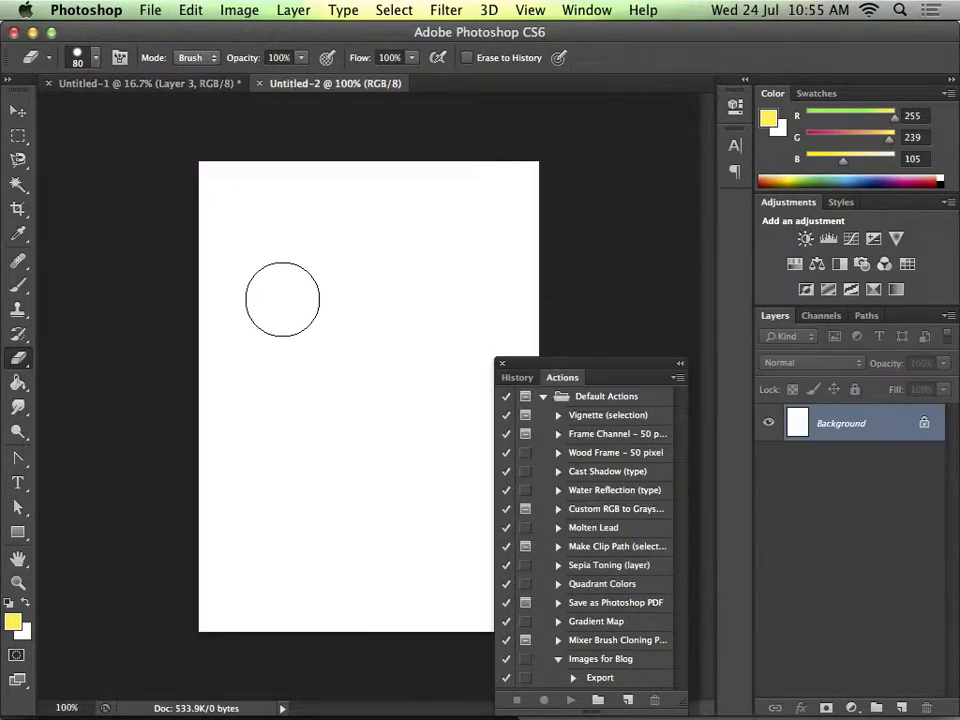
key("super+v")
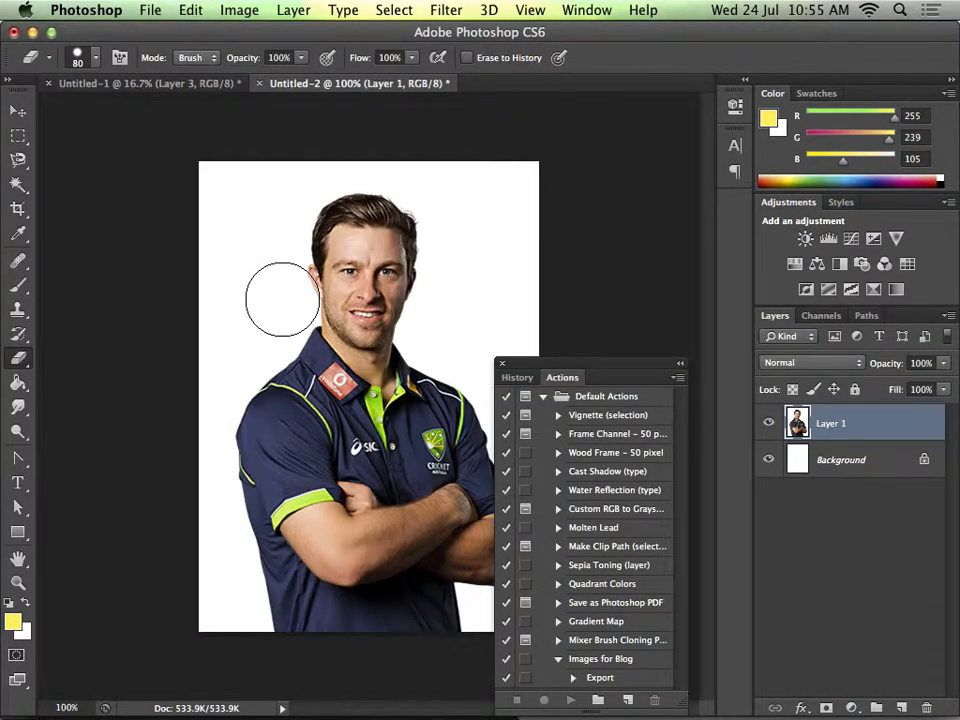
Step: Clone forehead skin over the man's right eye and eyebrow with the Clone Stamp at brush size 30
key("super+equal")
key("super+equal")
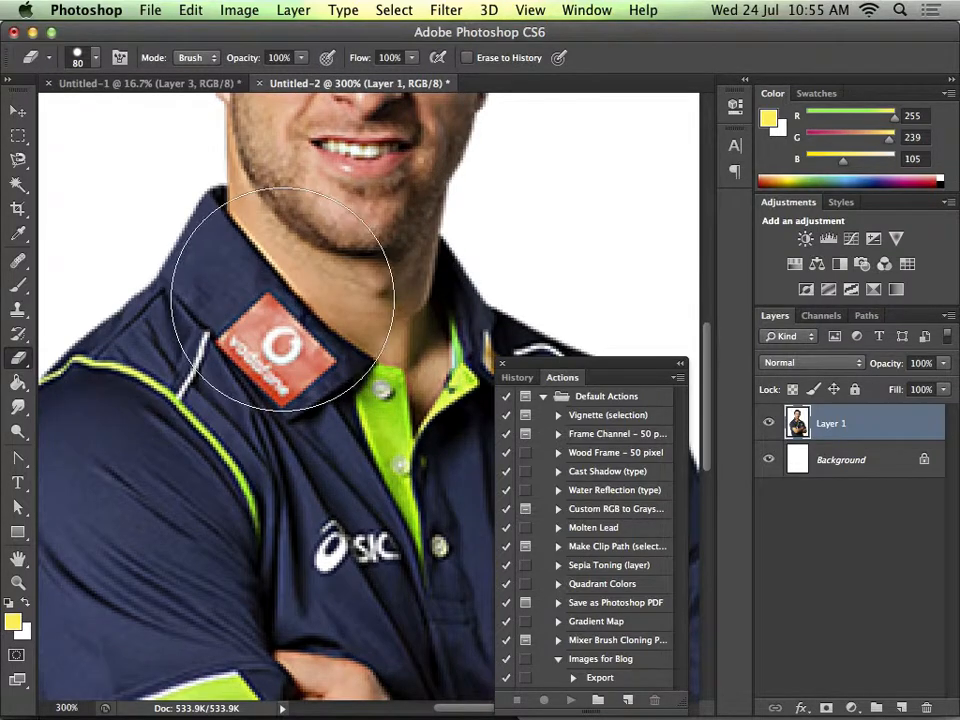
scroll(283, 297, "up", 5)
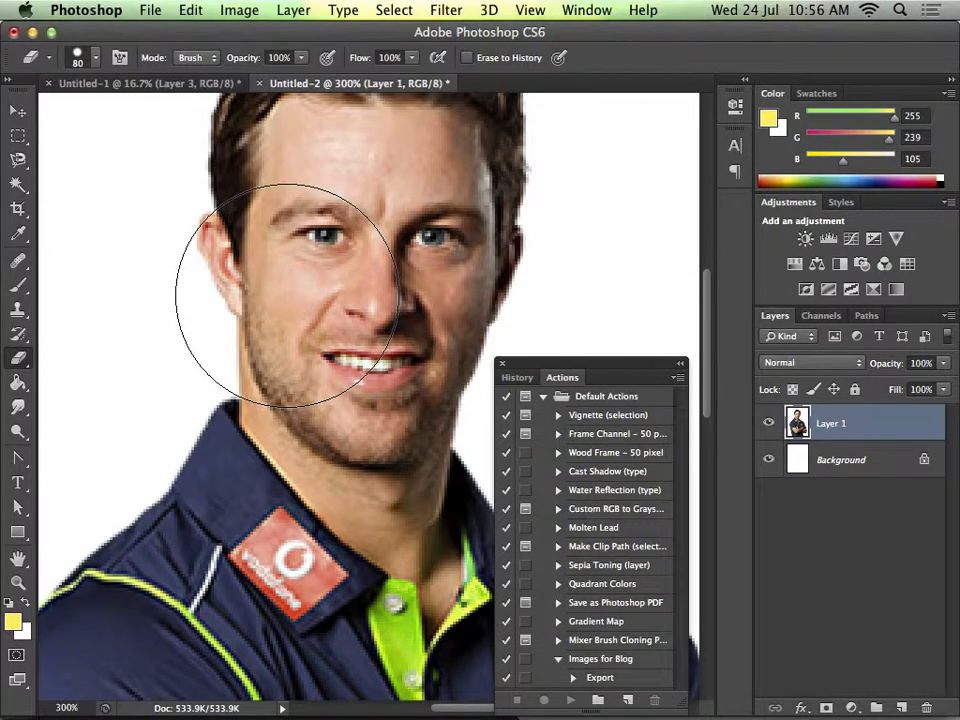
key("super+minus")
key("super+minus")
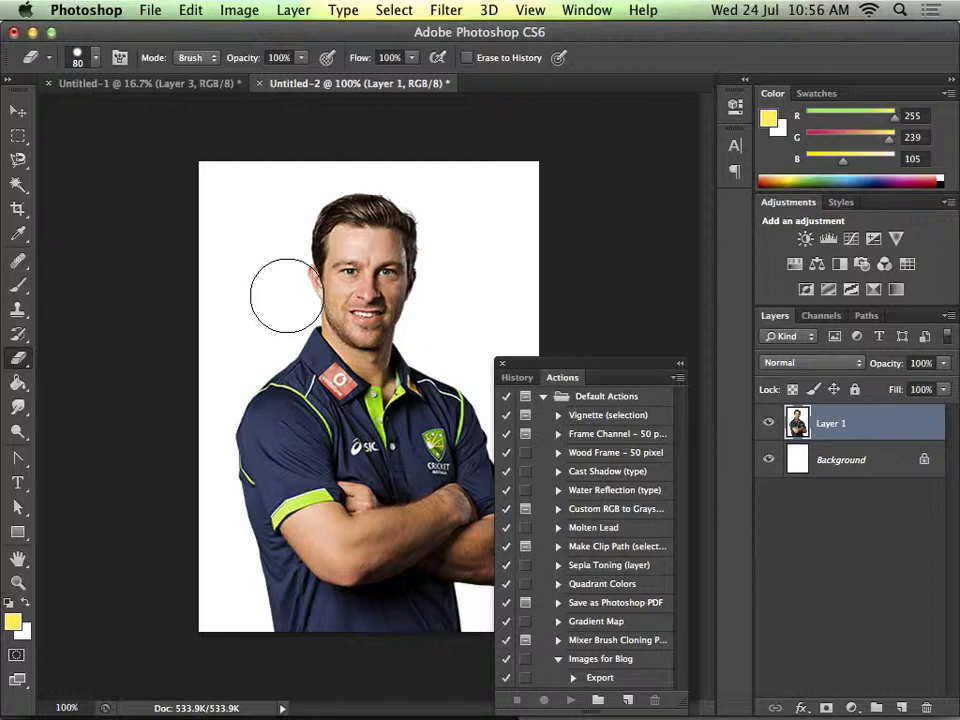
key("super+plus")
key("super+plus")
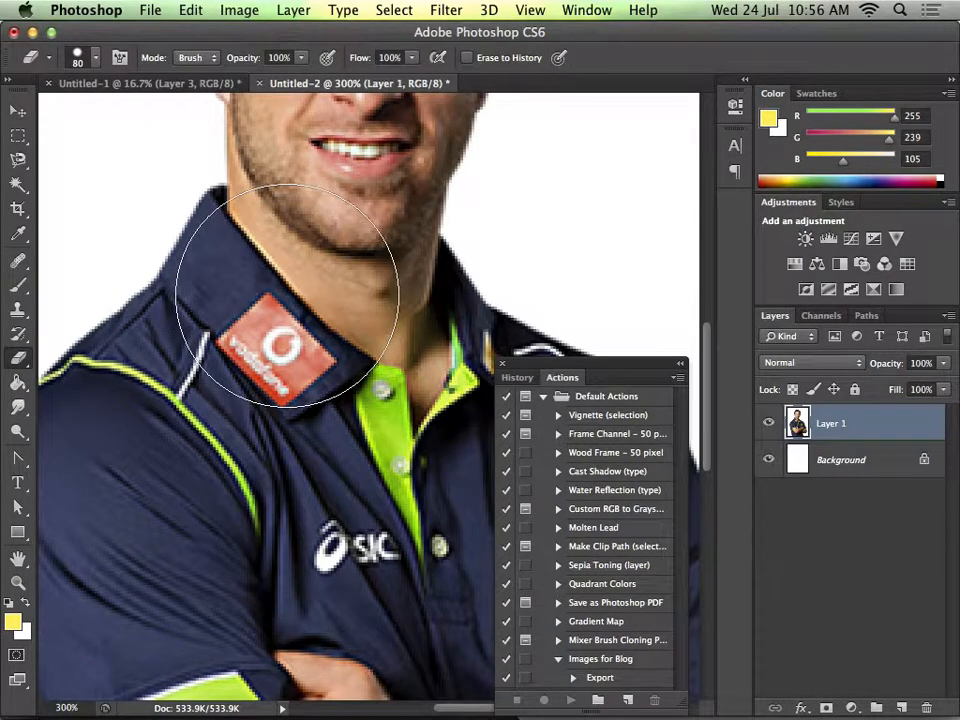
left_click_drag(310, 250, 330, 511)
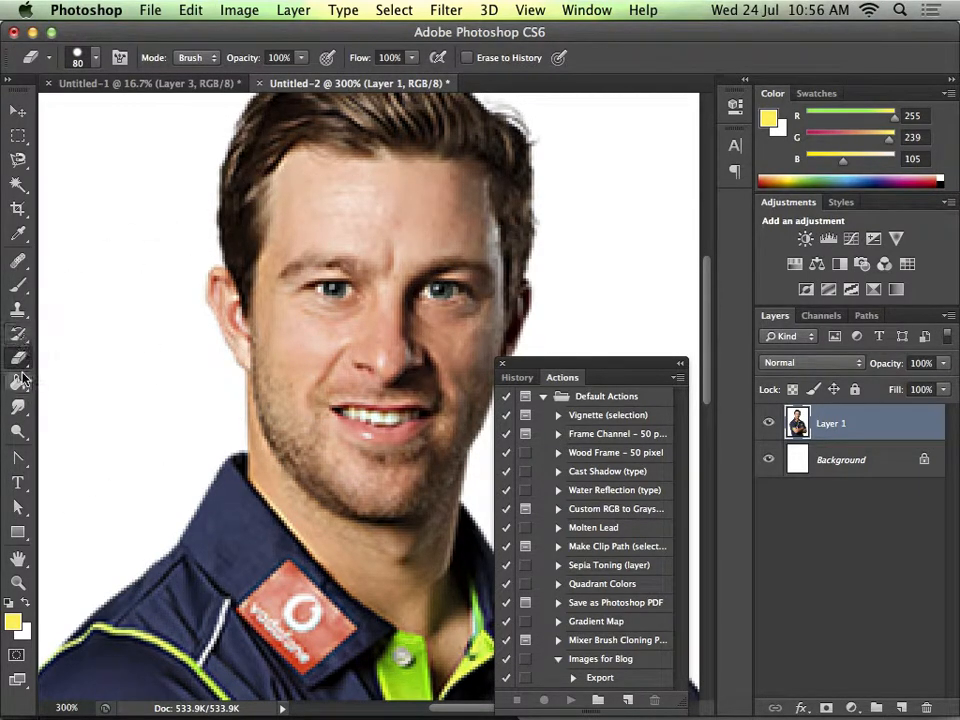
left_click(14, 409)
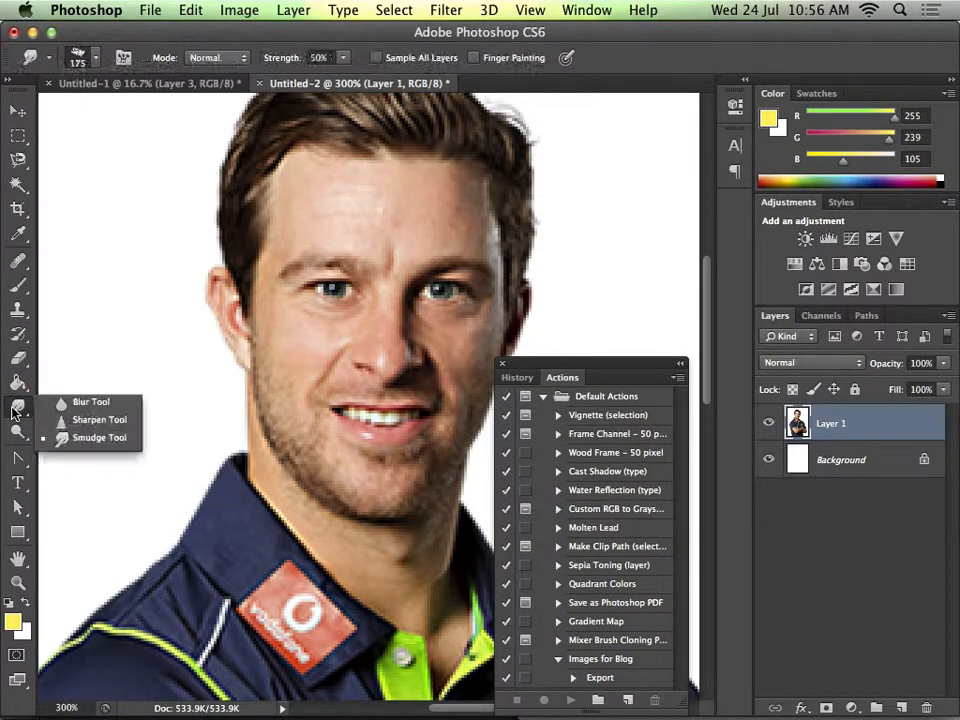
left_click(16, 383)
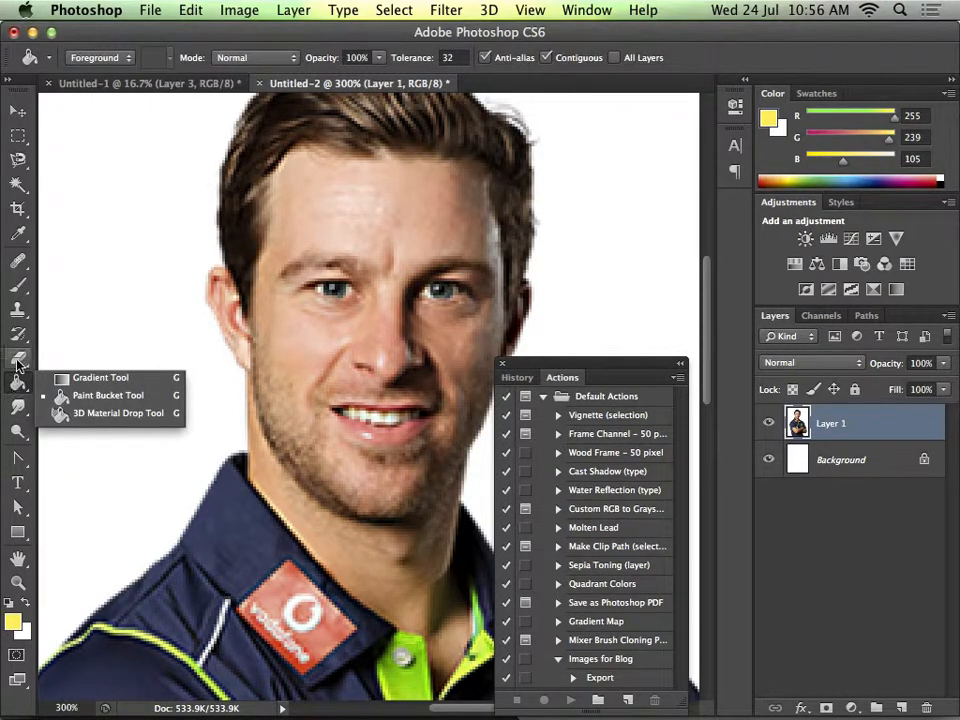
left_click(18, 309)
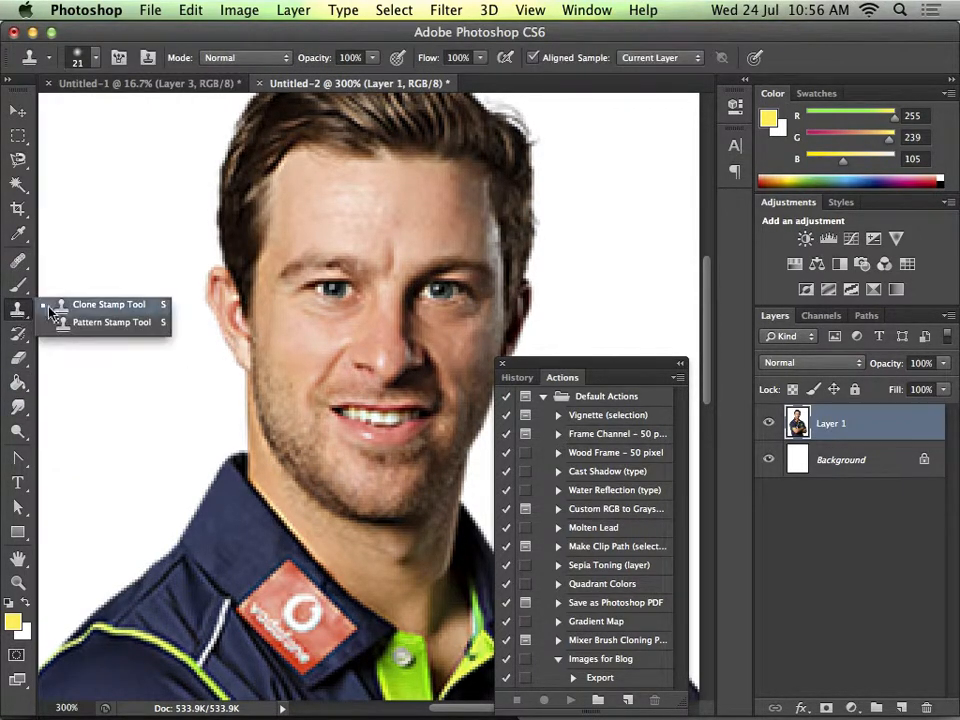
left_click(52, 306)
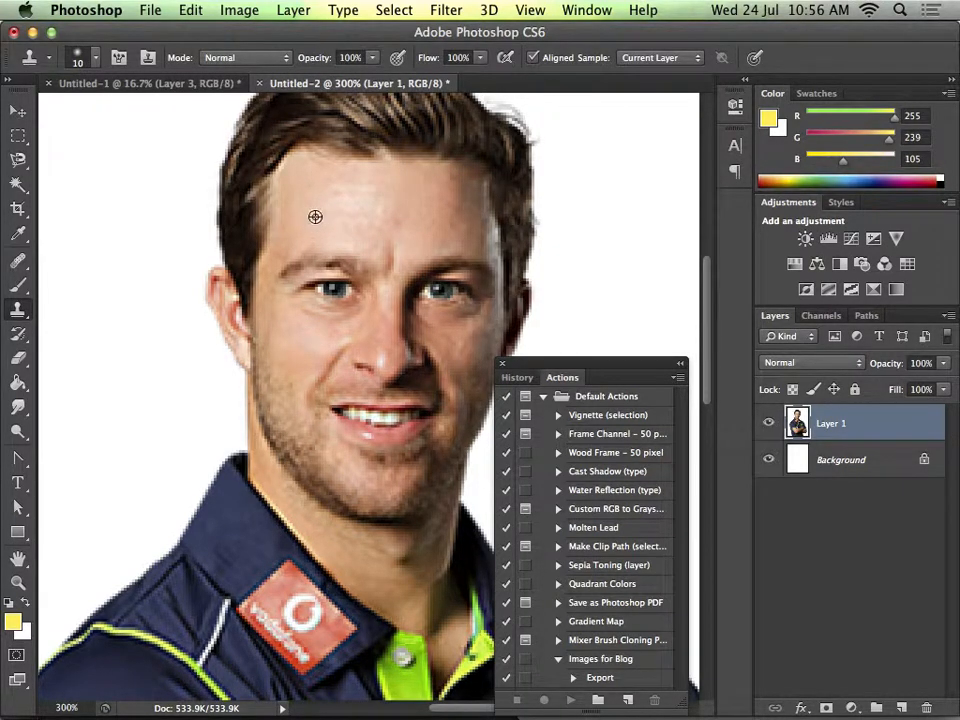
key("bracketright")
key("bracketright")
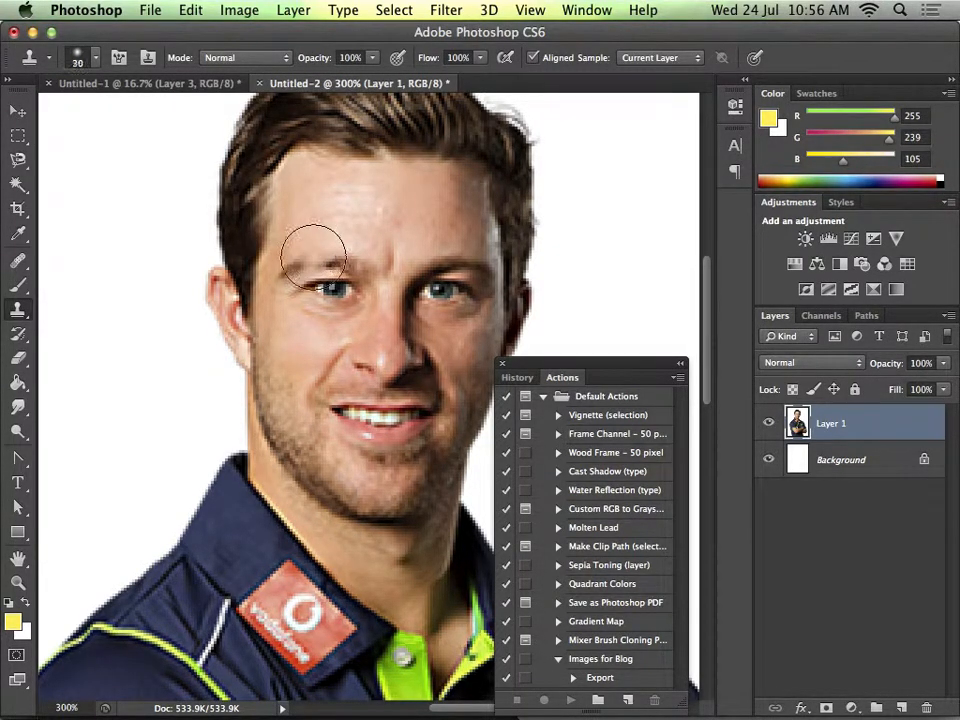
mouse_move(313, 258)
left_mouse_down()
mouse_move(317, 272)
mouse_move(345, 280)
mouse_move(339, 272)
left_mouse_up()
key("bracketright")
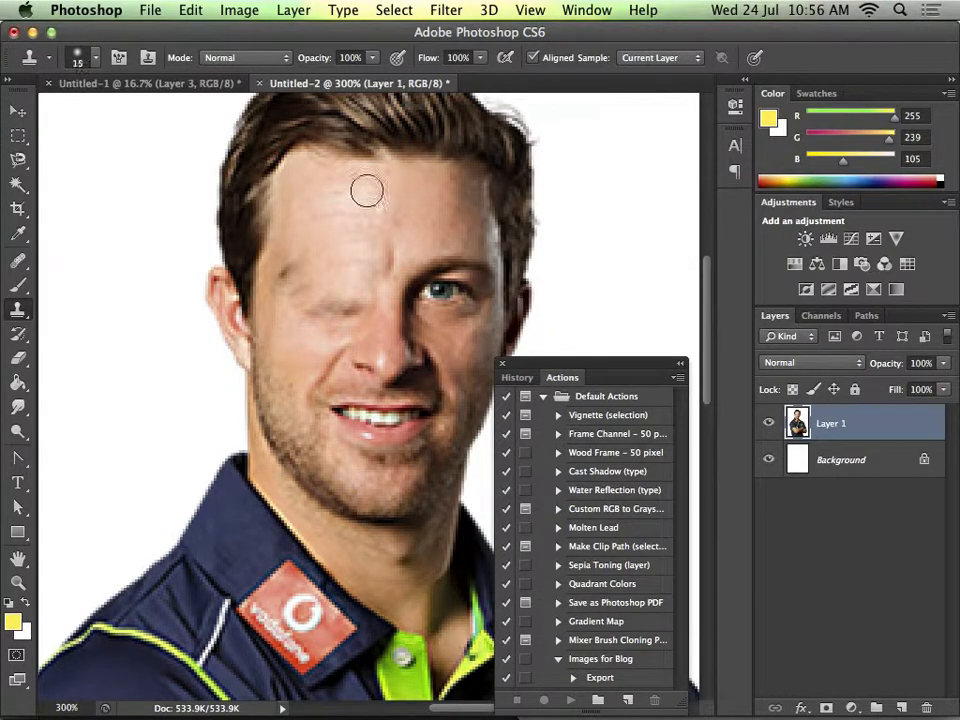
Step: Clean up the dark remnants of the covered eye and eyebrow with the Clone Stamp at size 15, sampling nearby cheek skin
key("bracketleft")
key("bracketleft")
key("bracketleft")
key("bracketright")
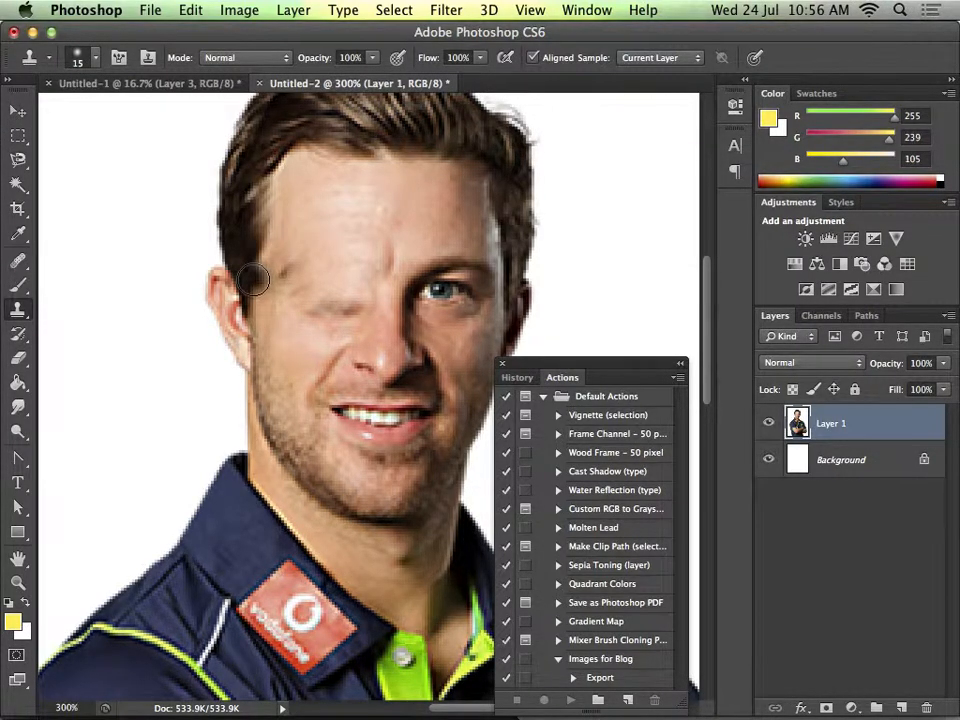
left_click(296, 338, "alt")
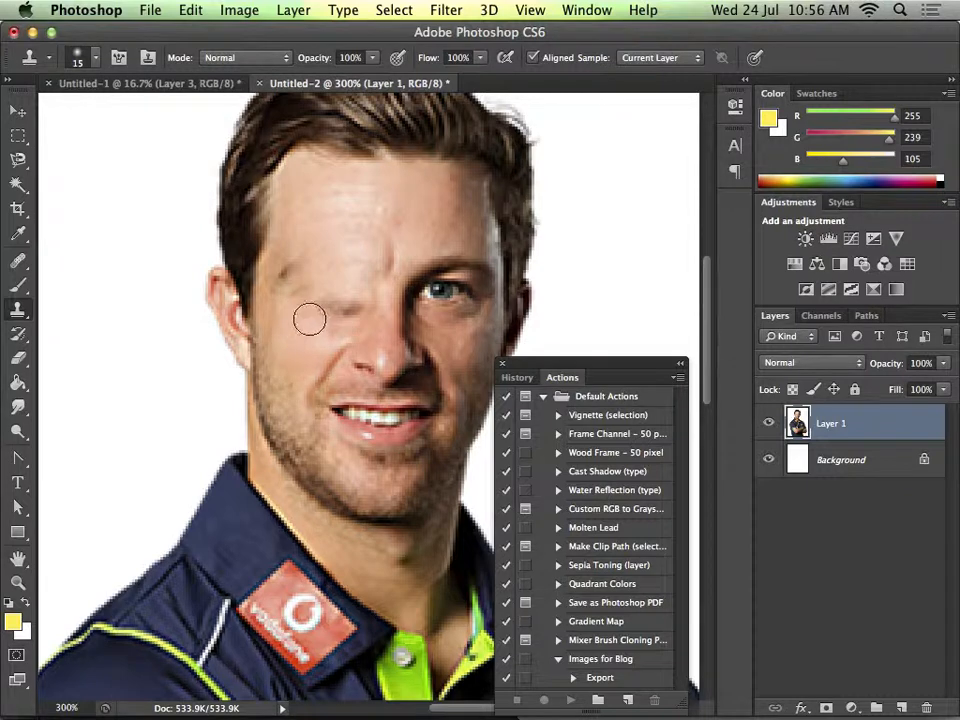
mouse_move(311, 319)
left_mouse_down()
mouse_move(302, 326)
mouse_move(336, 315)
left_mouse_up()
left_click(258, 347)
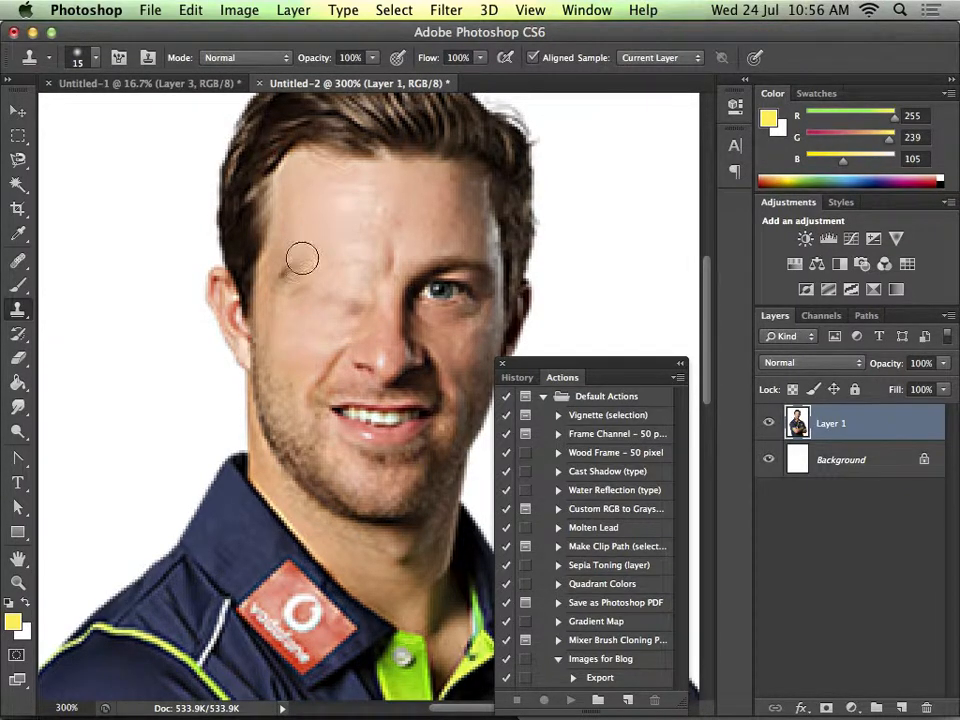
mouse_move(302, 258)
left_mouse_down()
mouse_move(289, 268)
mouse_move(281, 323)
mouse_move(290, 310)
left_mouse_up()
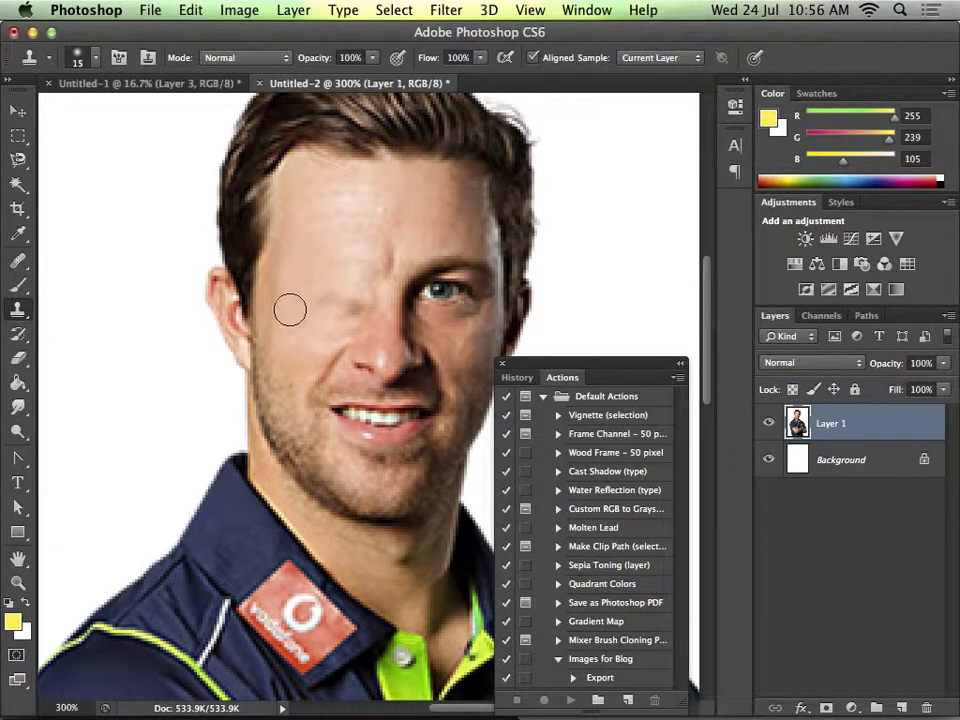
left_click(294, 328, "alt")
mouse_move(362, 301)
left_mouse_down()
mouse_move(306, 316)
mouse_move(340, 303)
left_mouse_up()
left_click(293, 330, "alt")
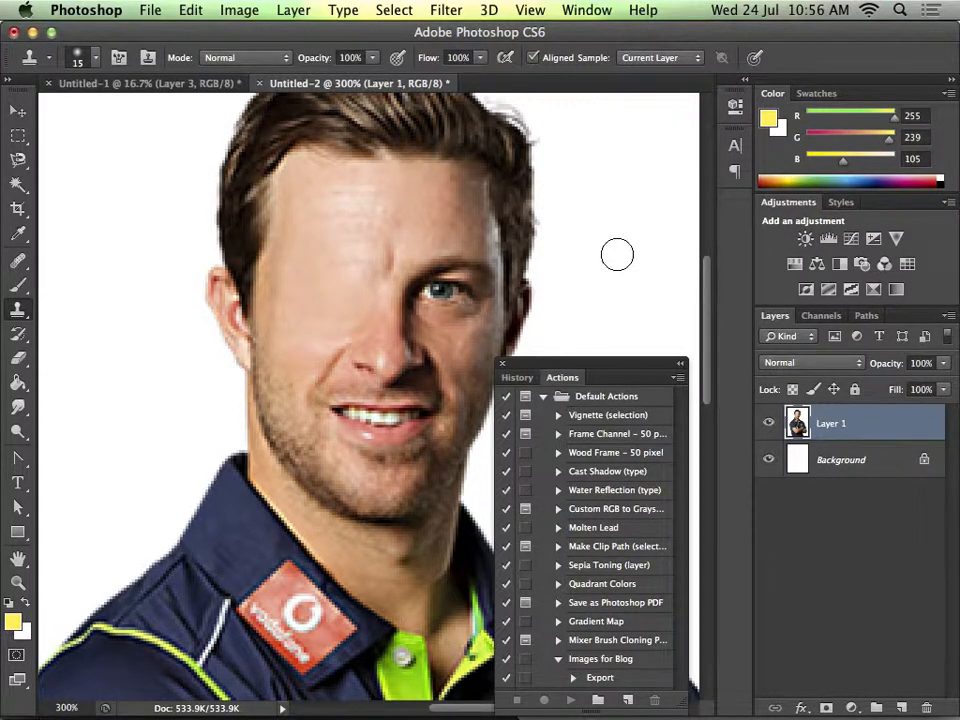
Step: Clone the man's left eye onto the blank skin where his right eye was, using the Clone Stamp at size 15
mouse_move(466, 304)
left_mouse_down()
mouse_move(516, 315)
mouse_move(449, 297)
left_mouse_up()
key("ctrl+z")
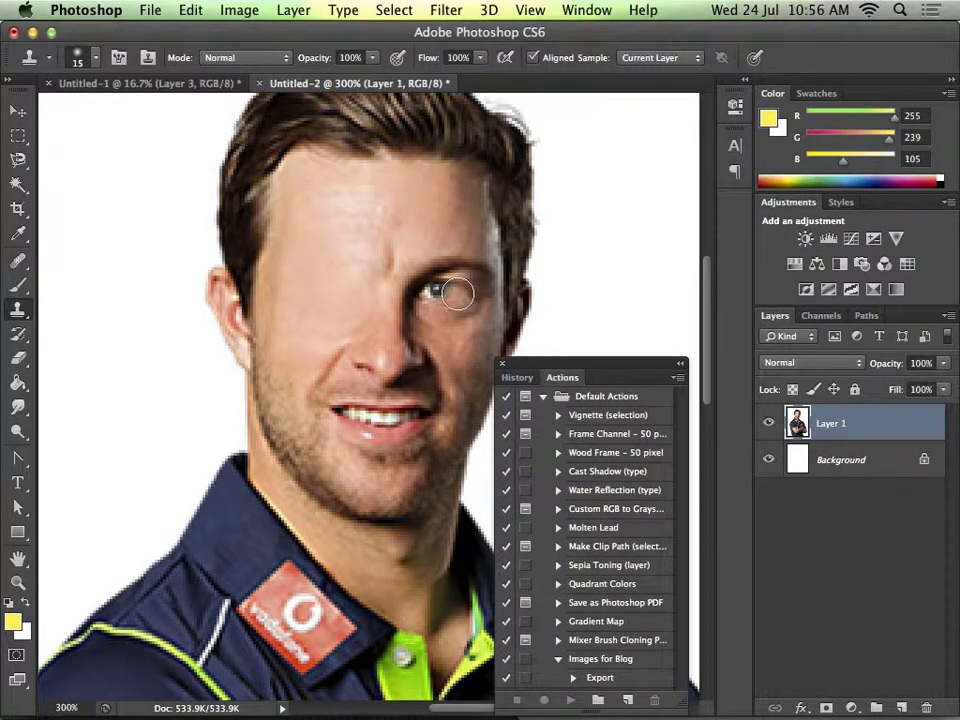
left_click(439, 291, "alt")
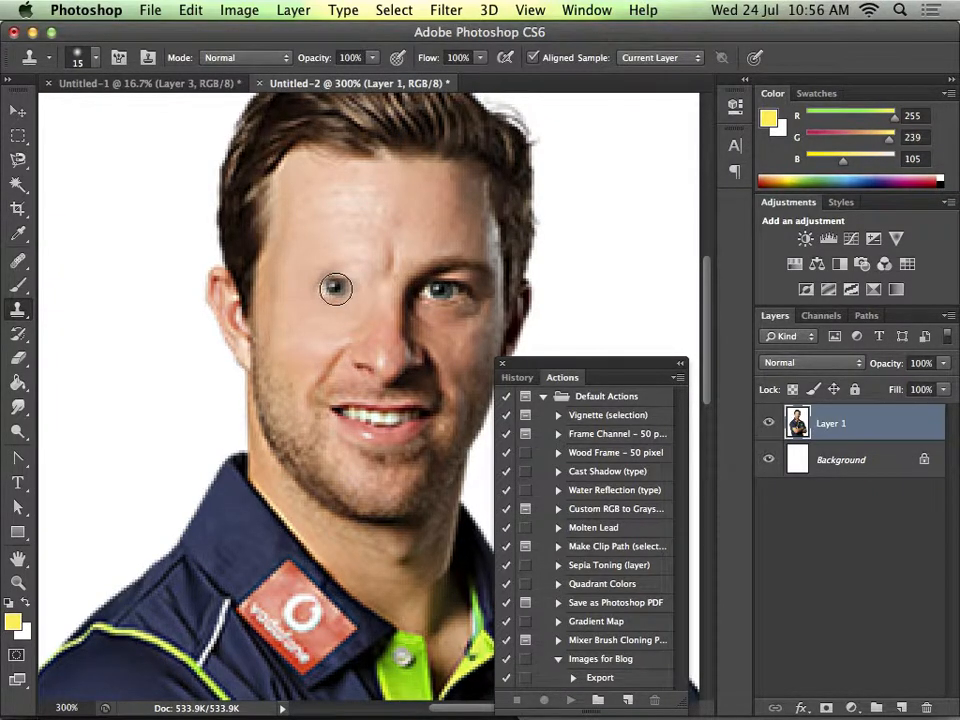
mouse_move(335, 291)
left_mouse_down()
mouse_move(332, 281)
mouse_move(315, 291)
mouse_move(359, 291)
left_mouse_up()
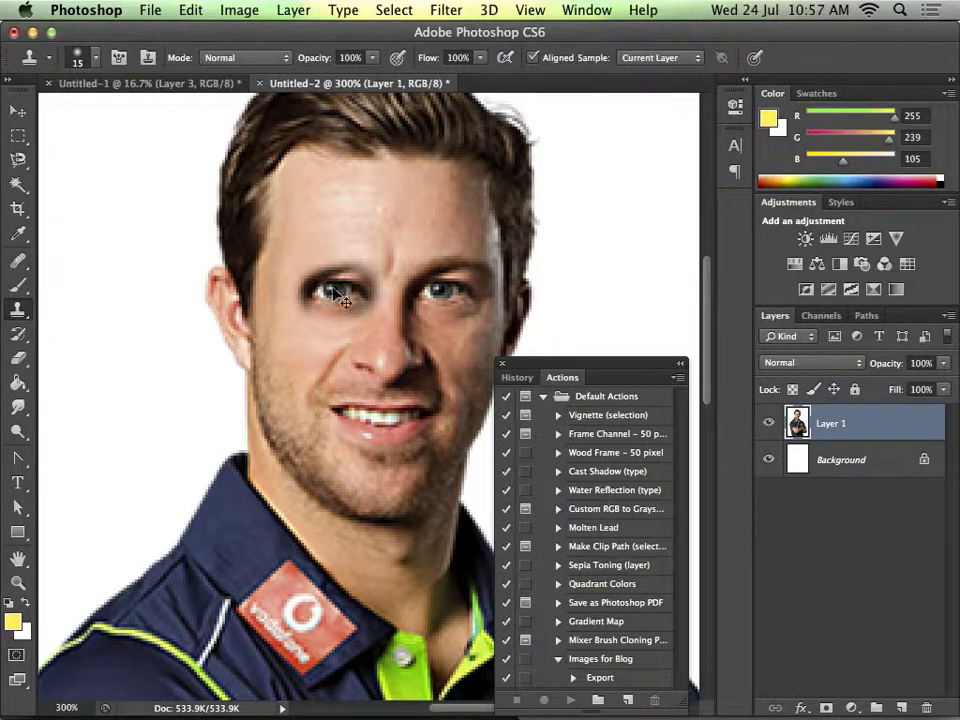
key("alt+bracketleft")
key("alt+bracketright")
key("v")
key("alt+bracketleft")
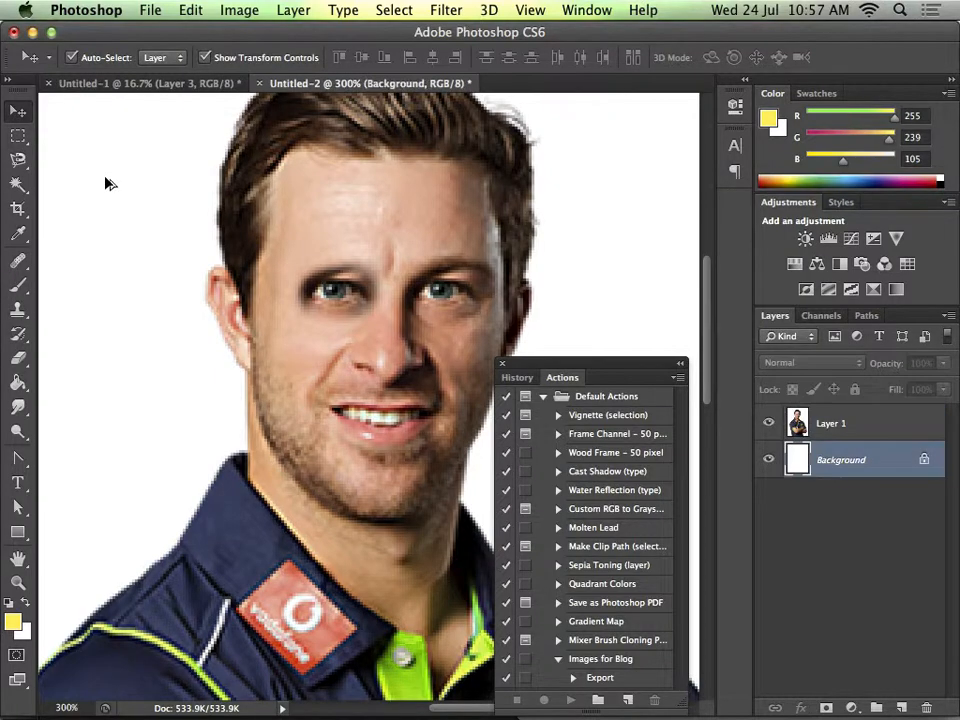
key("alt+bracketright")
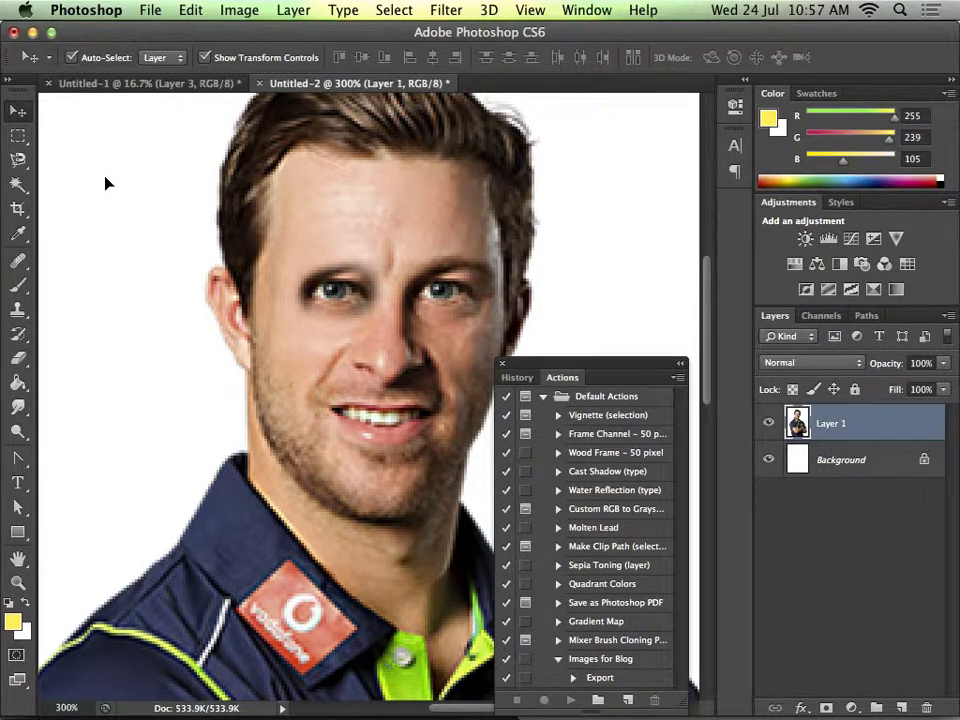
Step: Clone cheek skin over the dark halo beneath the cloned eye with the Clone Stamp at brush size 7
key("super+equal")
key("super+equal")
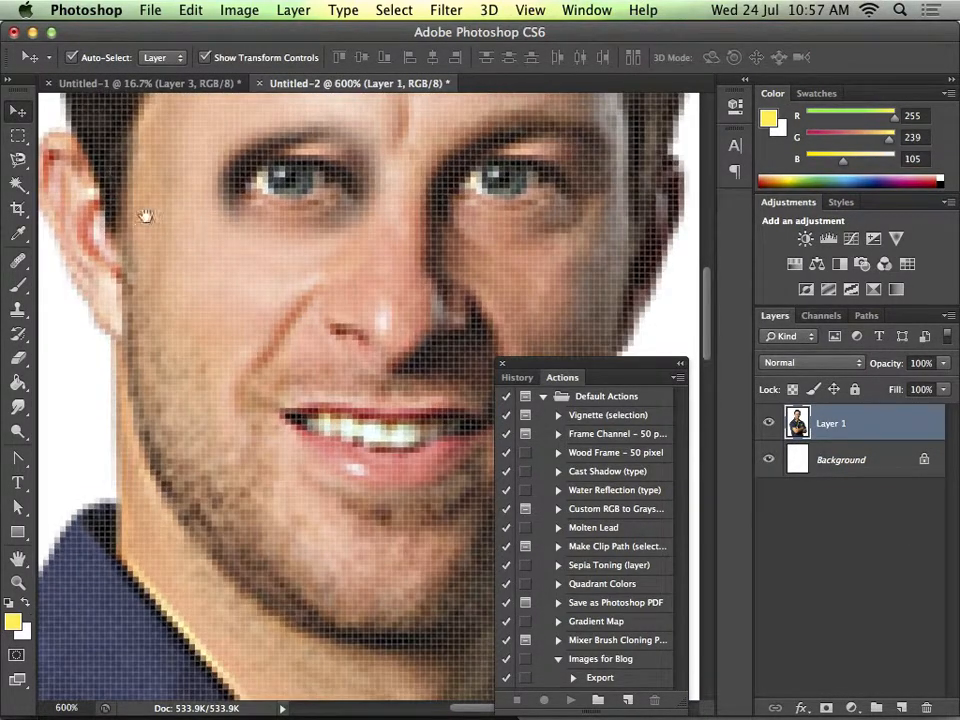
left_click_drag(317, 312, 322, 470)
left_click_drag(312, 418, 273, 386)
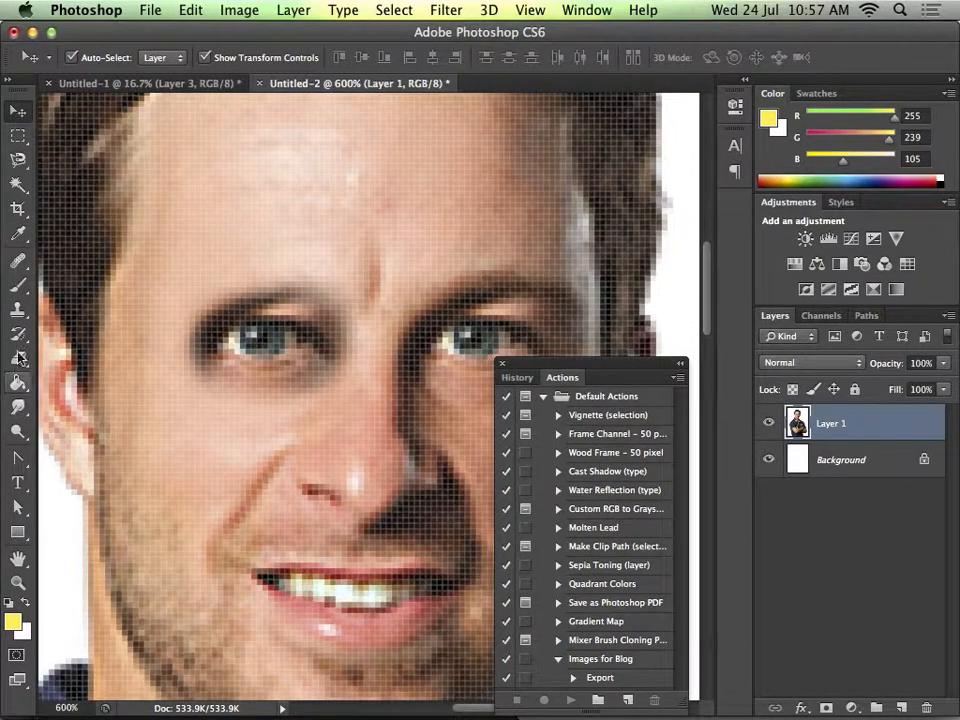
left_click(18, 309)
key("bracketleft")
key("bracketleft")
key("bracketleft")
key("bracketleft")
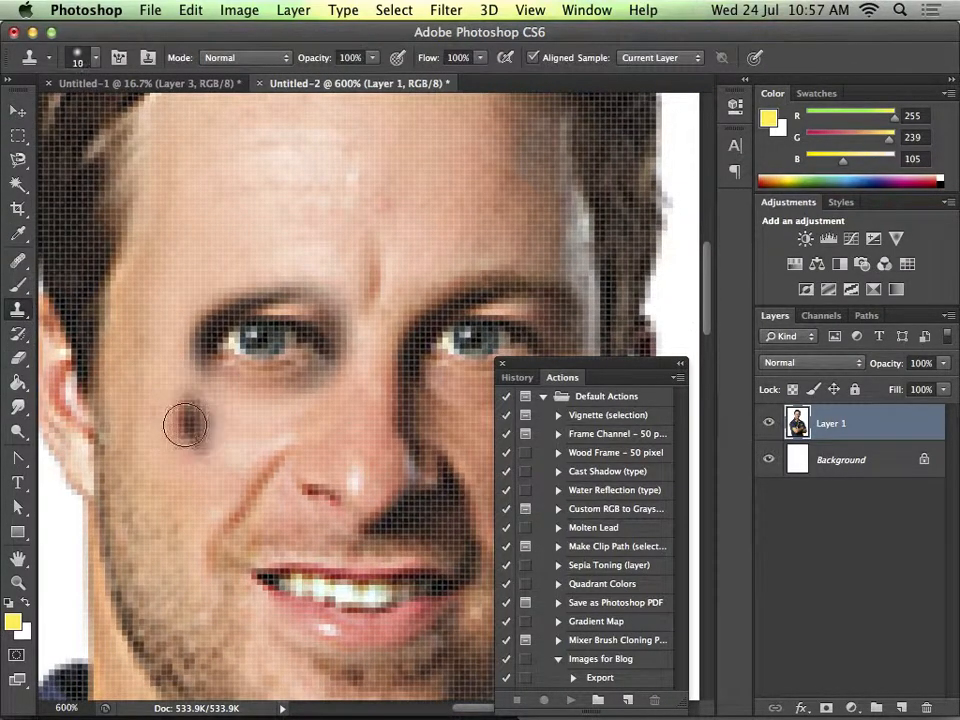
left_click(231, 429, "alt")
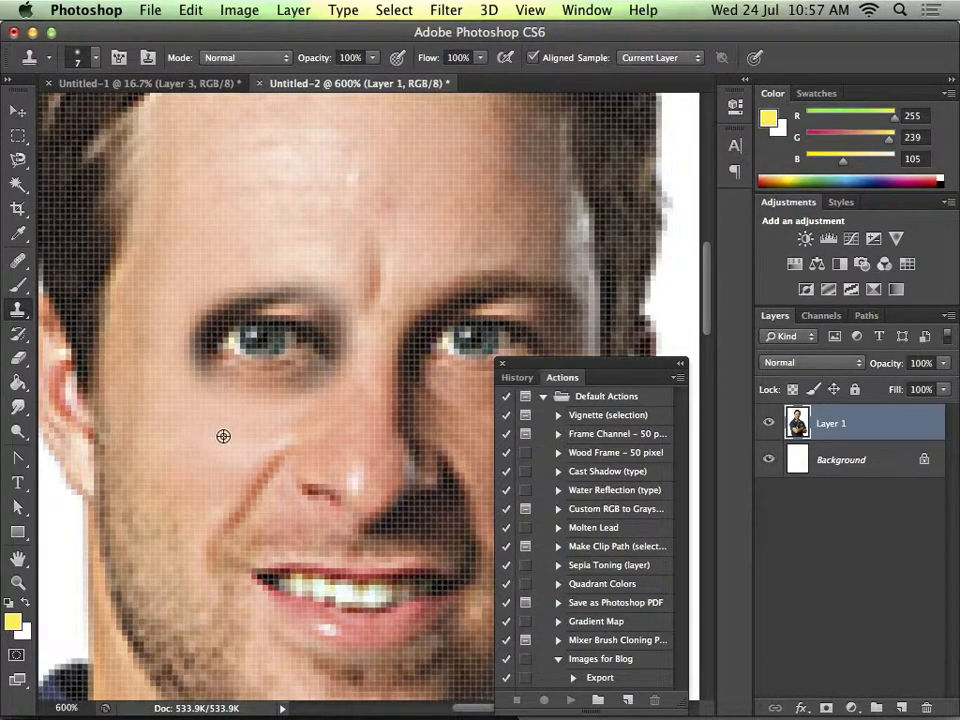
left_click_drag(293, 389, 220, 393)
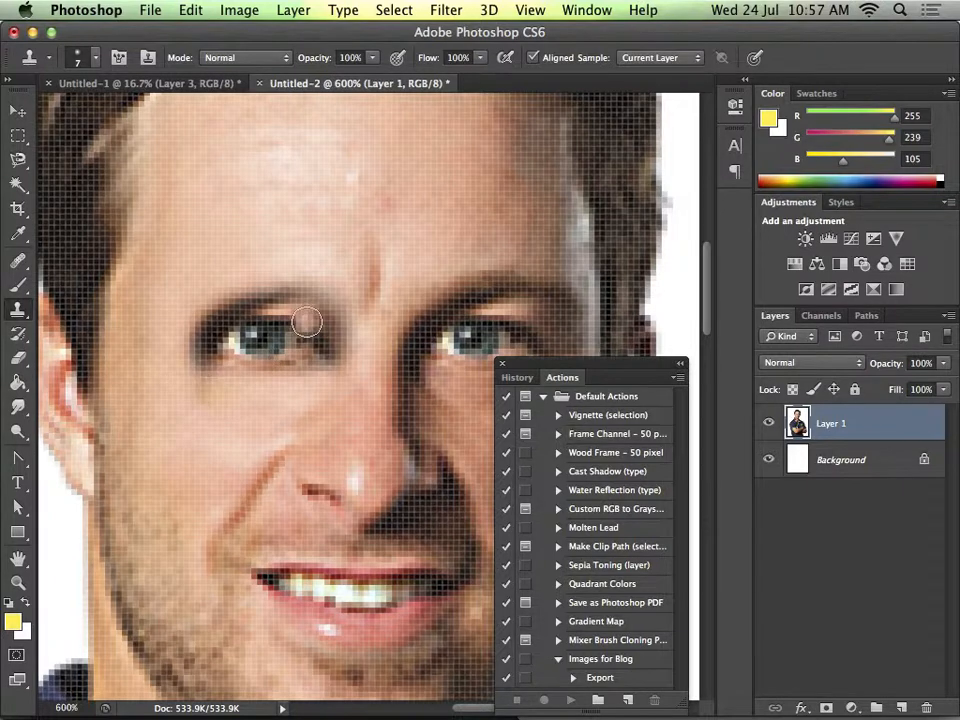
Step: Clone forehead skin over the dark halo above and beside the cloned eye with the Clone Stamp
left_click(309, 248, "alt")
mouse_move(321, 310)
left_mouse_down()
mouse_move(290, 271)
mouse_move(337, 310)
mouse_move(329, 294)
mouse_move(296, 286)
mouse_move(366, 345)
mouse_move(342, 305)
mouse_move(307, 292)
mouse_move(245, 290)
left_mouse_up()
mouse_move(317, 285)
left_mouse_down()
mouse_move(246, 282)
mouse_move(205, 303)
left_mouse_up()
left_click_drag(336, 363, 306, 284)
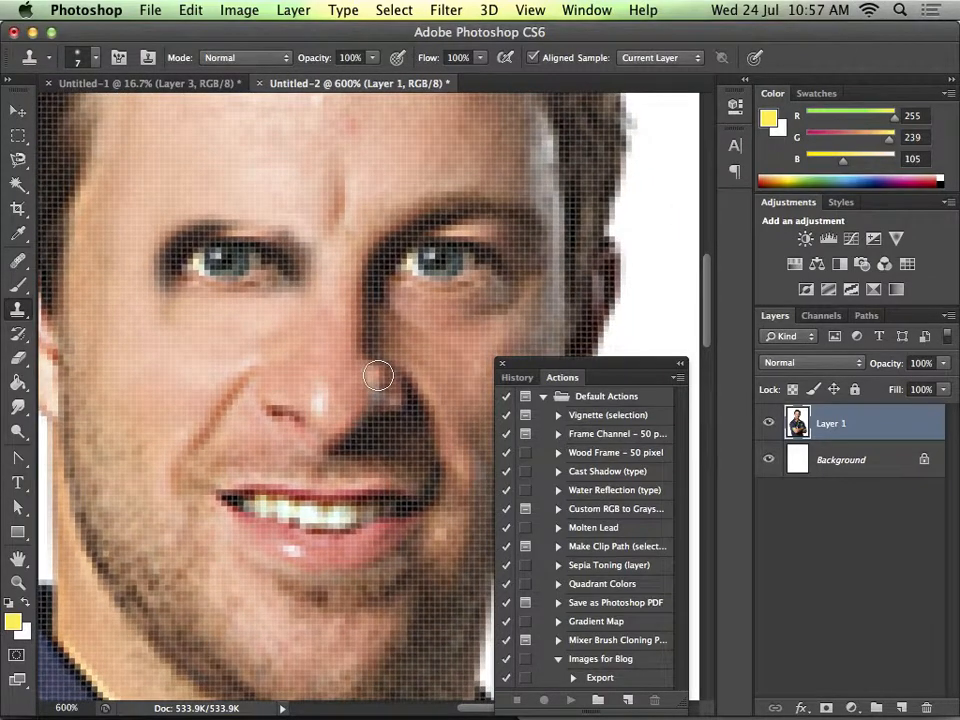
key("ctrl+minus")
key("ctrl+minus")
key("ctrl+minus")
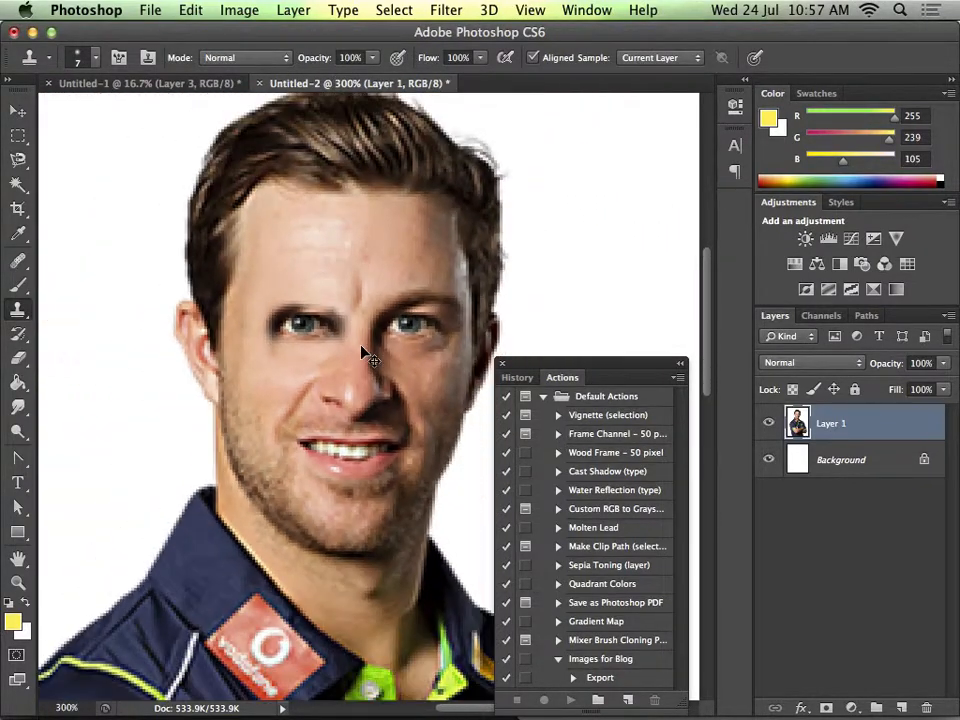
key("ctrl+plus")
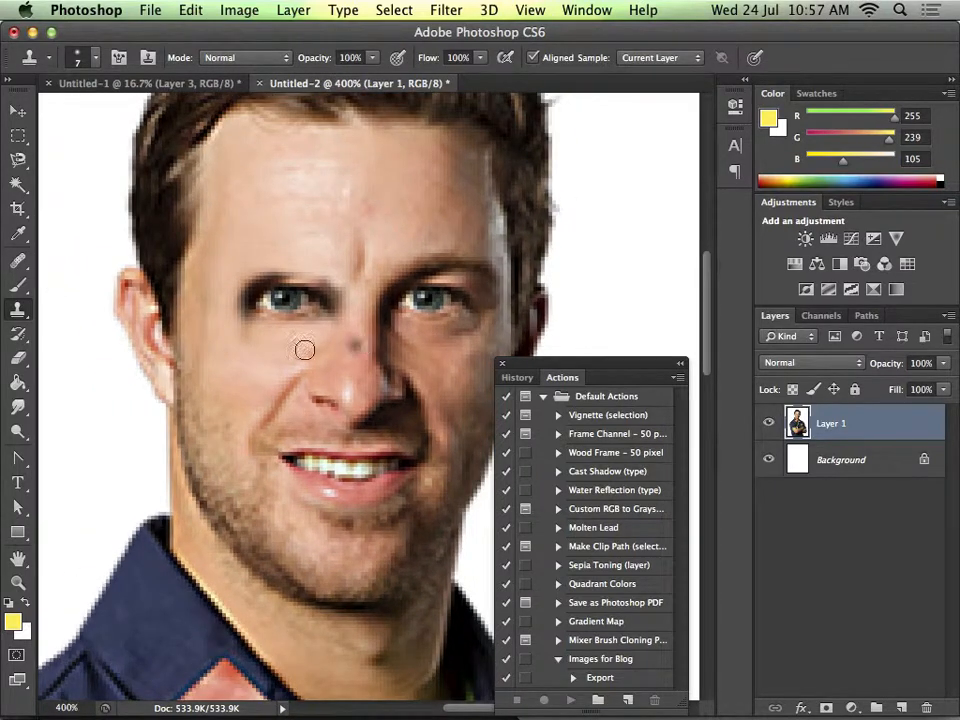
left_click(22, 314)
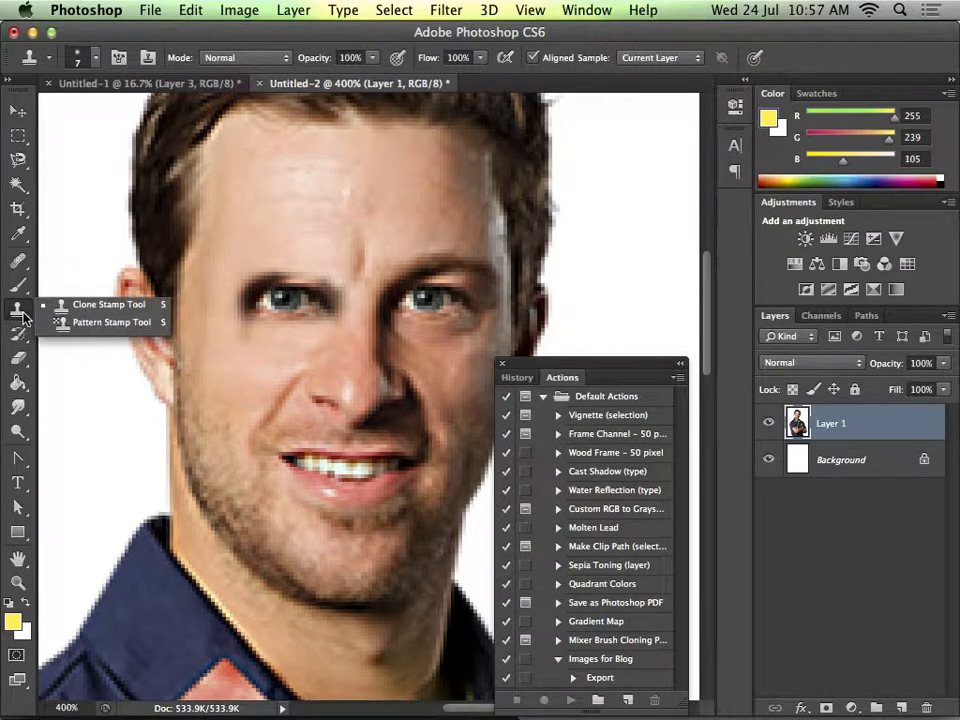
left_click(21, 410)
left_click(22, 416)
left_click(18, 383)
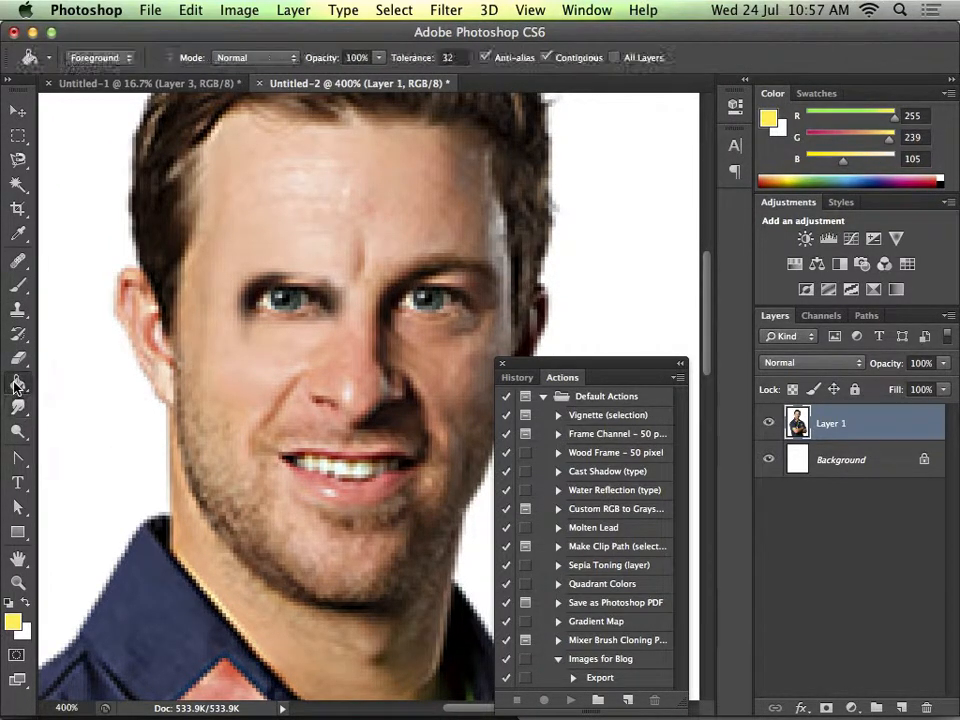
Step: Darken the cricketer's forehead with the Burn tool, using the Midtones range at 50% exposure
left_click(17, 431)
left_click(22, 438)
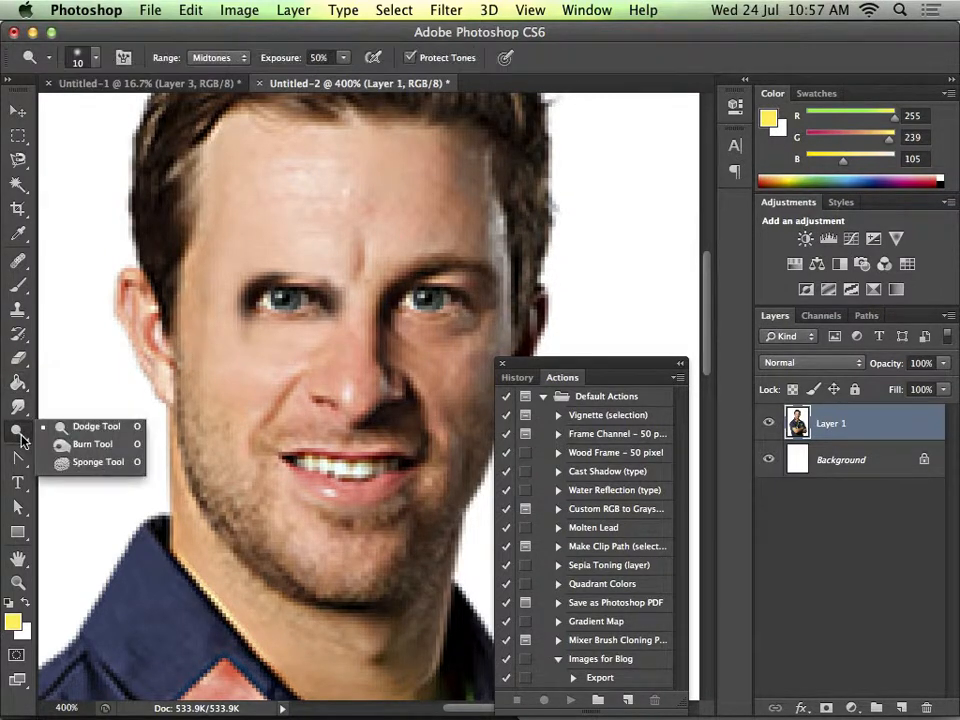
left_click(84, 451)
mouse_move(374, 189)
left_mouse_down()
mouse_move(282, 189)
mouse_move(399, 175)
mouse_move(229, 184)
mouse_move(411, 192)
mouse_move(290, 180)
mouse_move(378, 230)
mouse_move(428, 200)
mouse_move(391, 190)
mouse_move(200, 208)
mouse_move(316, 188)
mouse_move(487, 210)
mouse_move(291, 188)
mouse_move(326, 176)
left_mouse_up()
Step: Burn the skin beneath the cloned eye with the brush reduced to size 10
key("bracketleft")
key("bracketleft")
key("bracketleft")
key("bracketleft")
key("bracketleft")
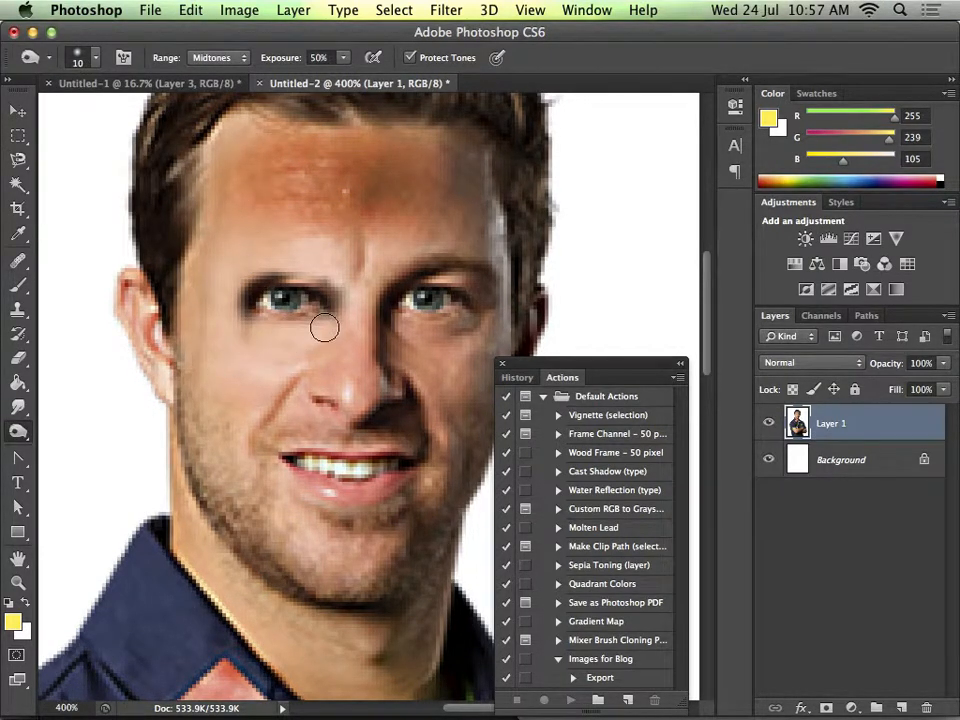
mouse_move(324, 327)
left_mouse_down()
mouse_move(227, 338)
mouse_move(320, 329)
mouse_move(243, 335)
mouse_move(409, 334)
mouse_move(442, 346)
mouse_move(471, 337)
mouse_move(386, 326)
mouse_move(434, 339)
mouse_move(478, 319)
mouse_move(410, 325)
mouse_move(431, 339)
mouse_move(503, 321)
mouse_move(258, 339)
mouse_move(306, 334)
mouse_move(292, 344)
mouse_move(233, 325)
mouse_move(304, 358)
mouse_move(295, 364)
mouse_move(306, 372)
mouse_move(302, 385)
mouse_move(206, 300)
left_mouse_up()
Step: Burn the sides of the forehead and the skin beneath the other eye with the brush enlarged to size 20
key("bracketright")
mouse_move(221, 156)
left_mouse_down()
mouse_move(229, 237)
mouse_move(218, 150)
mouse_move(252, 168)
left_mouse_up()
left_click_drag(338, 147, 446, 199)
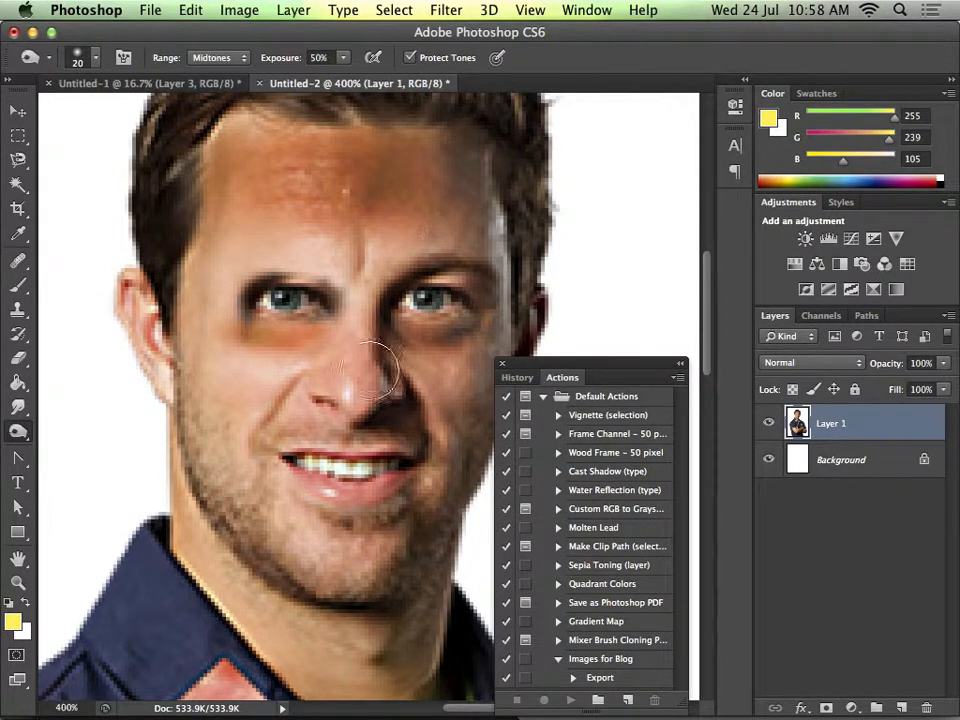
Step: Reduce the Burn tool's brush to size 8 for close work on the teeth
key("space")
left_click_drag(356, 443, 336, 410)
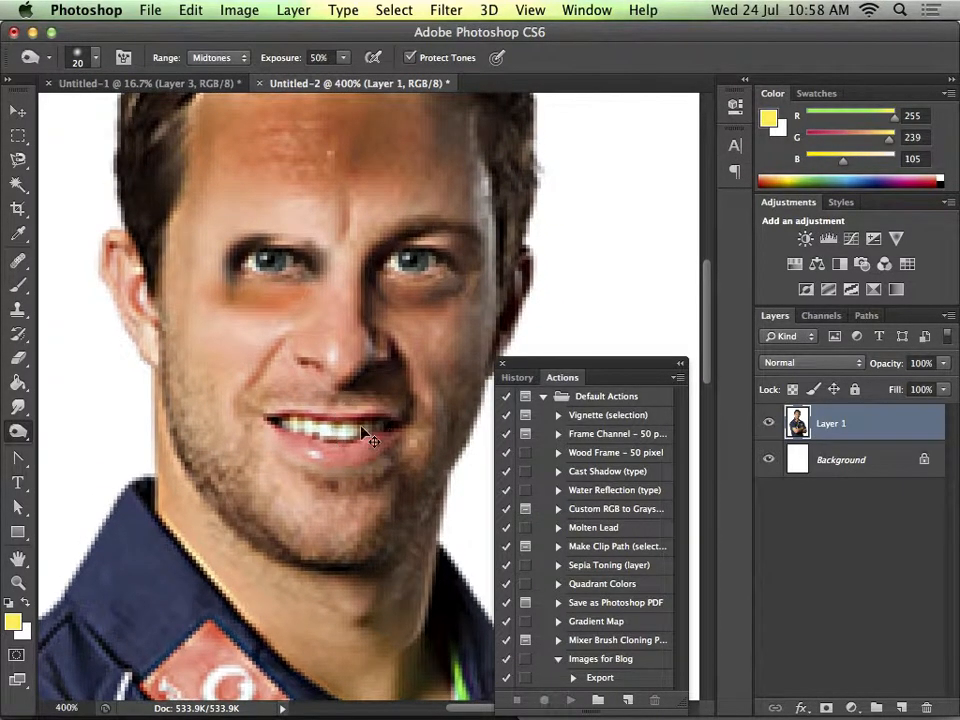
key("super+plus")
key("super+plus")
key("super+plus")
key("super+minus")
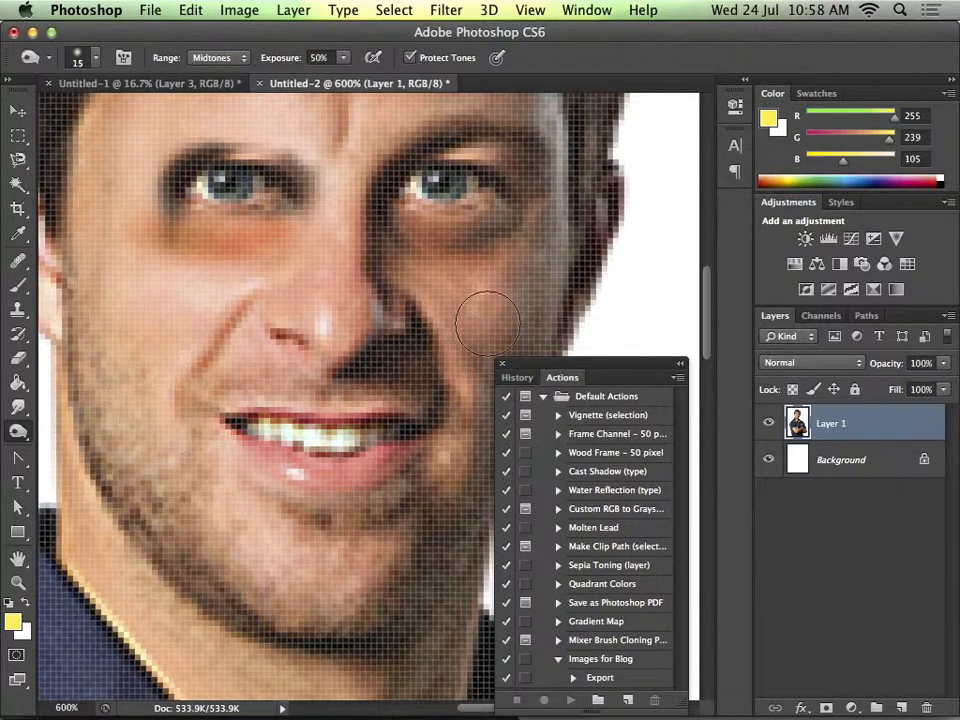
key("bracketleft")
key("bracketleft")
key("i")
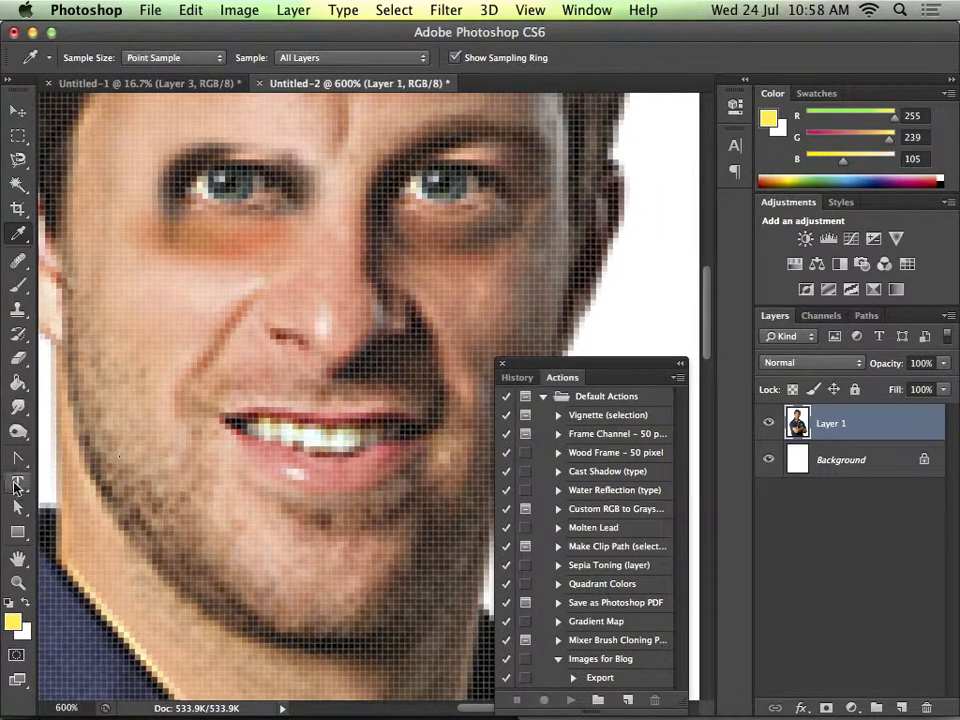
key("r")
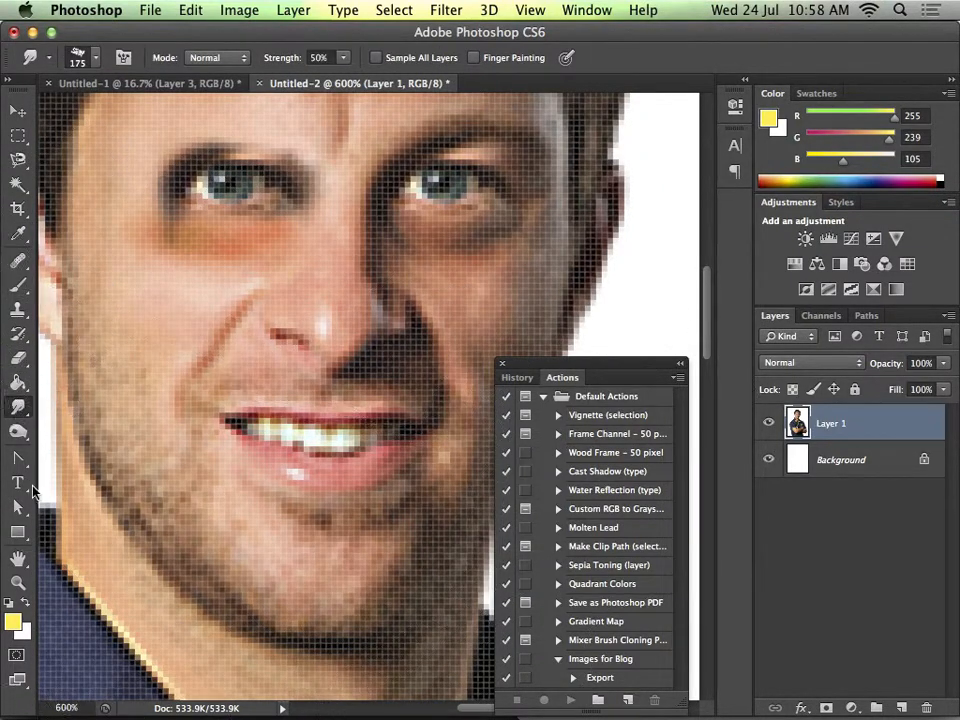
left_click(18, 418)
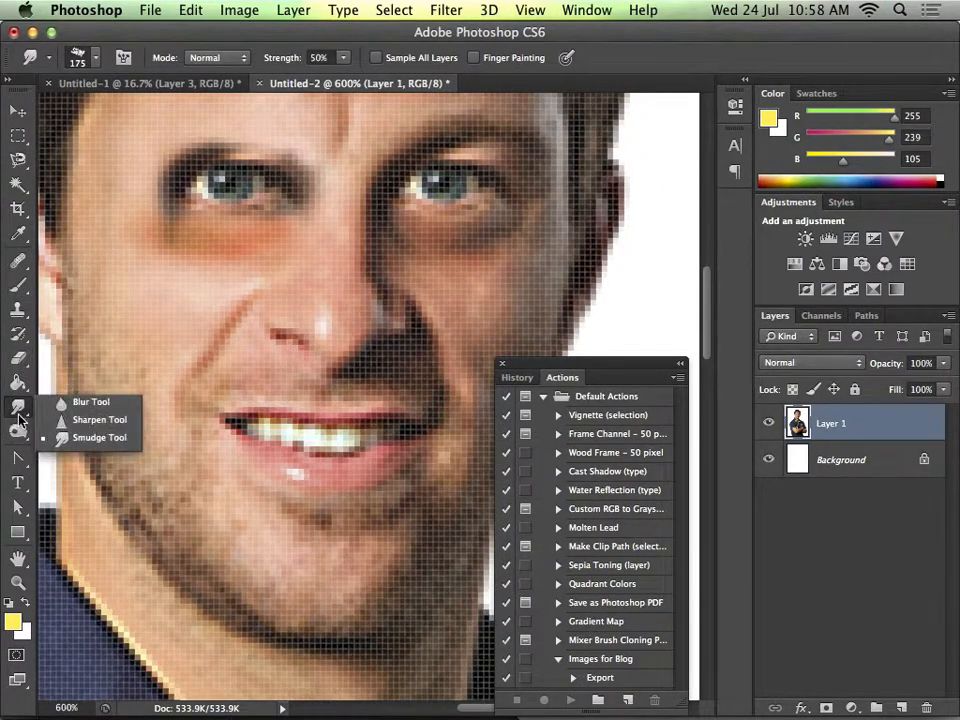
left_click(16, 382)
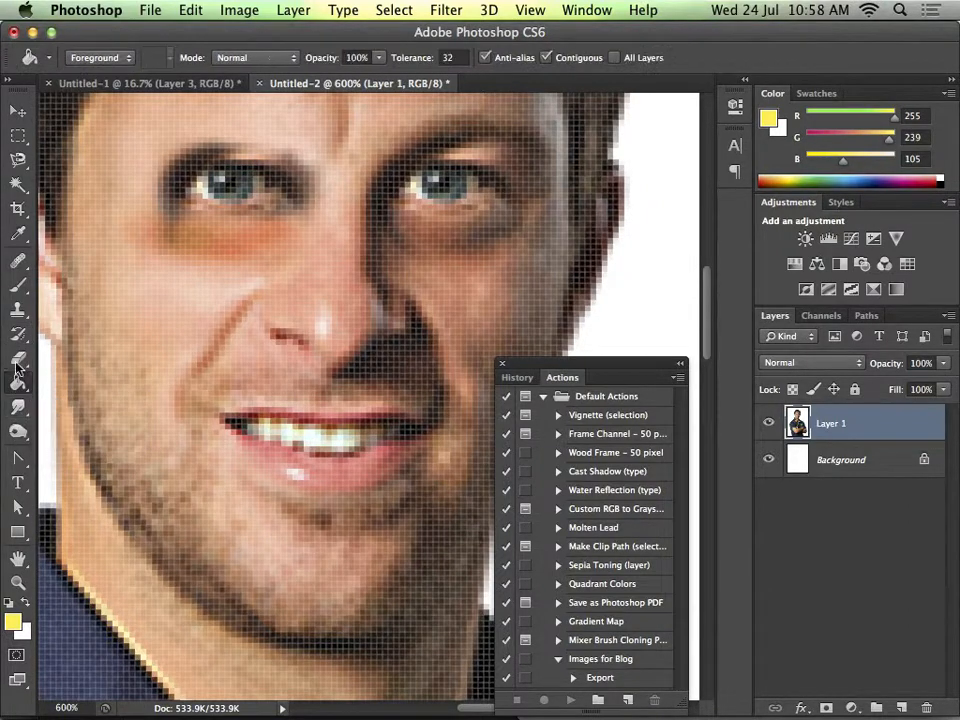
left_click(18, 430)
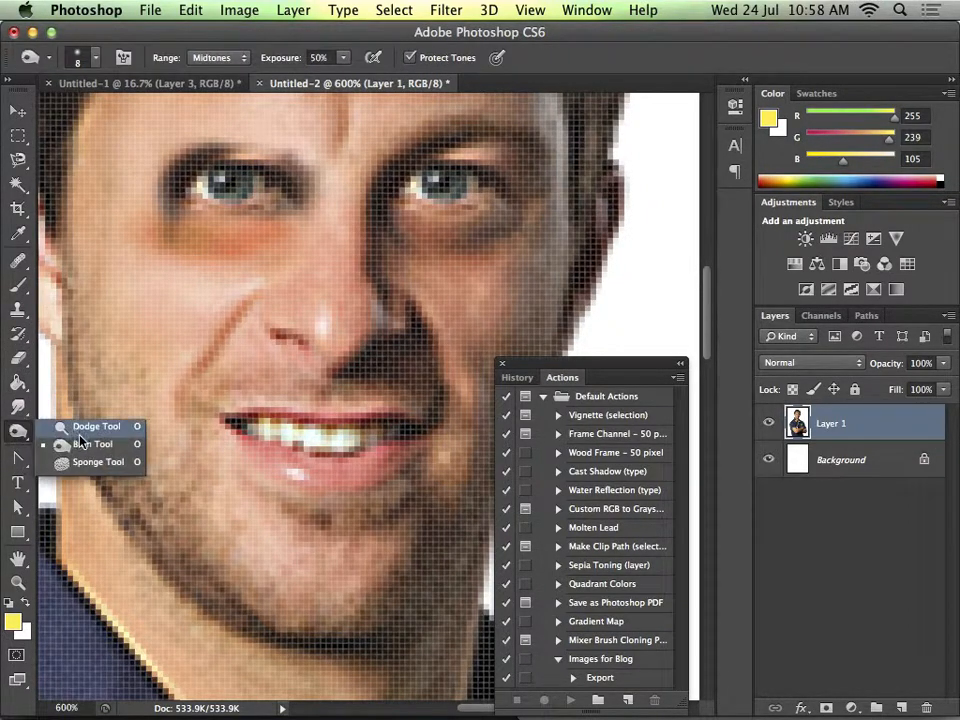
left_click(93, 444)
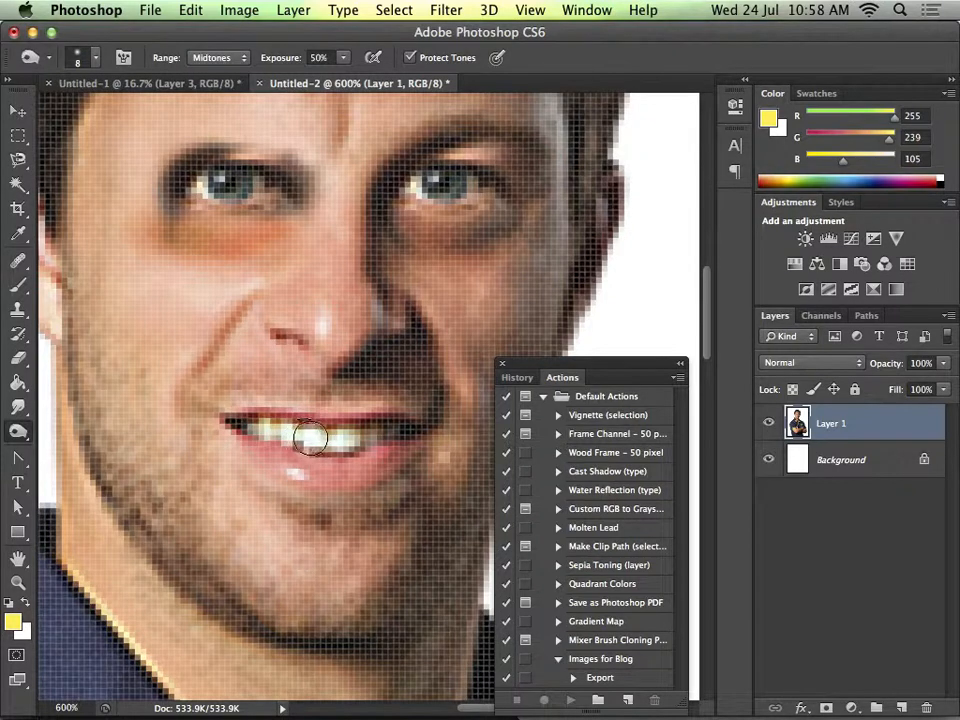
Step: Darken the teeth with the Burn tool at brush size 5 and the range set to Highlights
key("bracketleft")
key("bracketleft")
key("bracketleft")
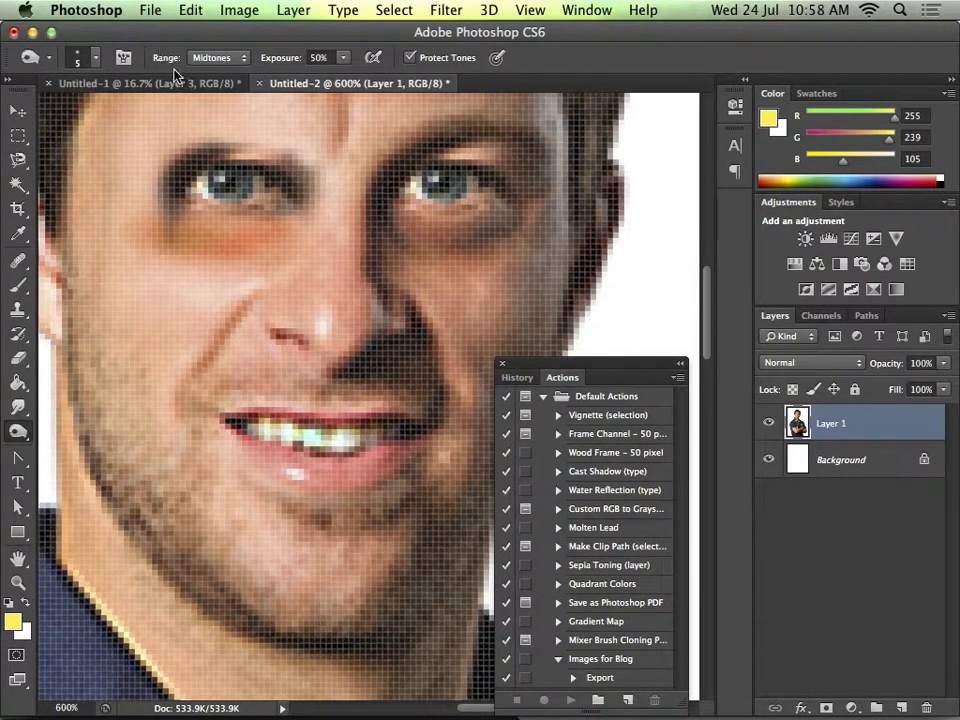
left_click(205, 57)
left_click(212, 69)
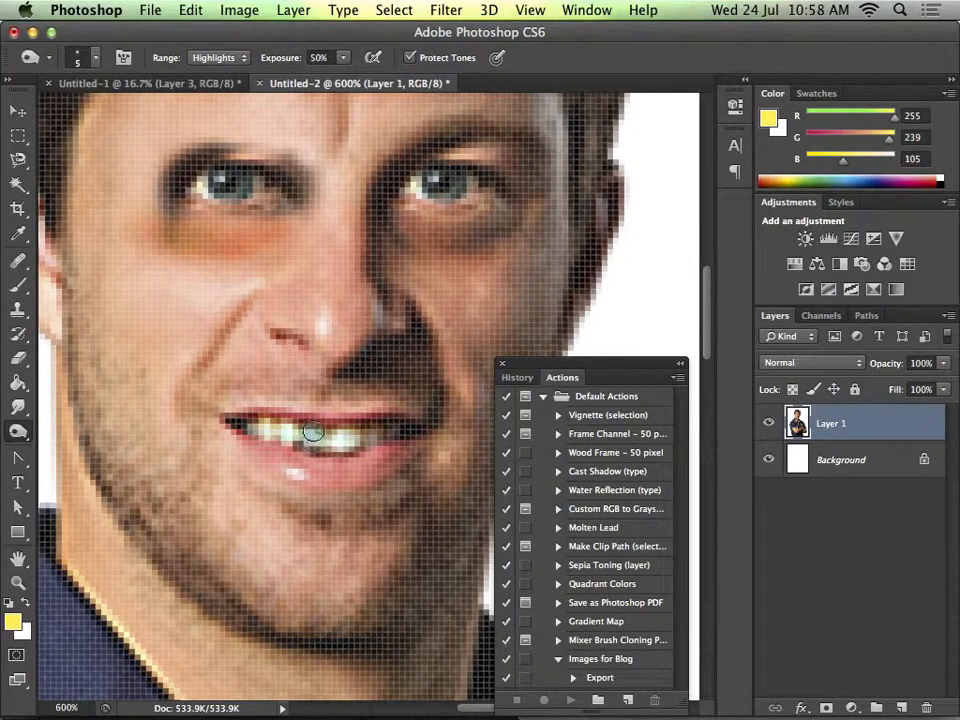
mouse_move(313, 430)
left_mouse_down()
mouse_move(346, 437)
mouse_move(302, 434)
mouse_move(363, 438)
mouse_move(264, 429)
mouse_move(369, 436)
mouse_move(261, 428)
mouse_move(376, 436)
mouse_move(299, 435)
mouse_move(375, 434)
mouse_move(342, 441)
mouse_move(237, 424)
mouse_move(360, 442)
left_mouse_up()
key("super+minus")
key("super+minus")
key("super+minus")
key("super+minus")
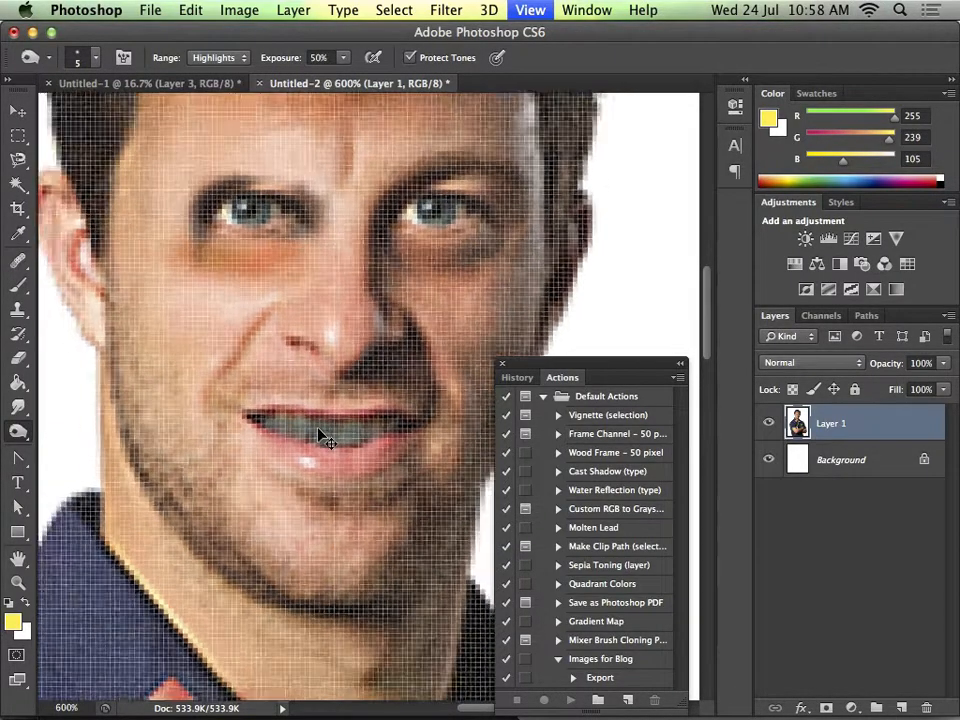
key("super+minus")
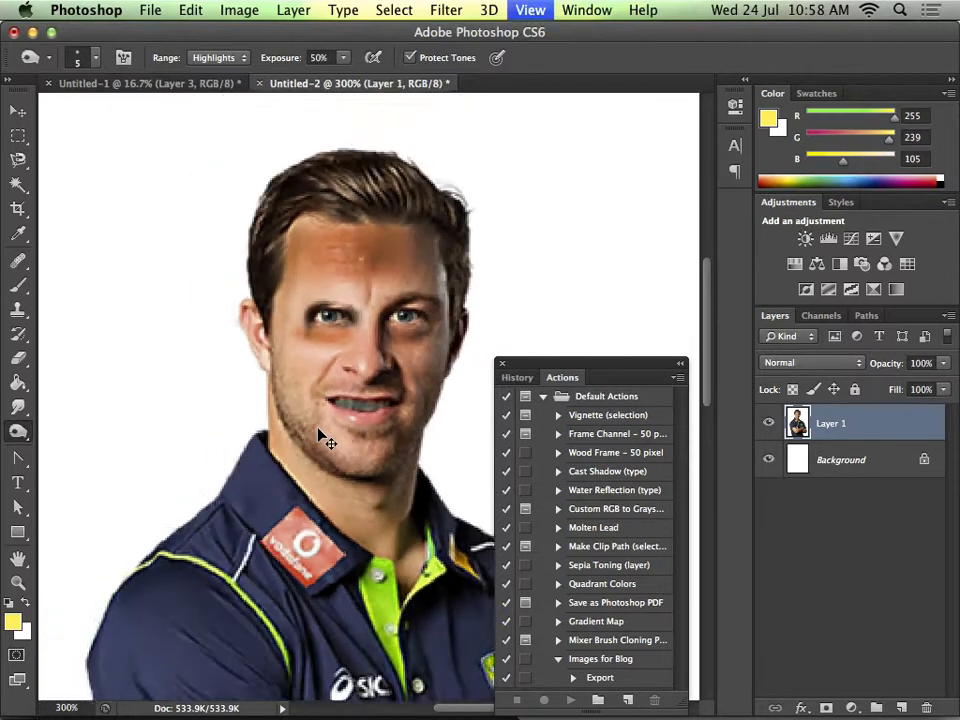
Step: Switch to Safari to copy a freckled face portrait from the web, and paste it into a new Photoshop document
mouse_move(363, 706)
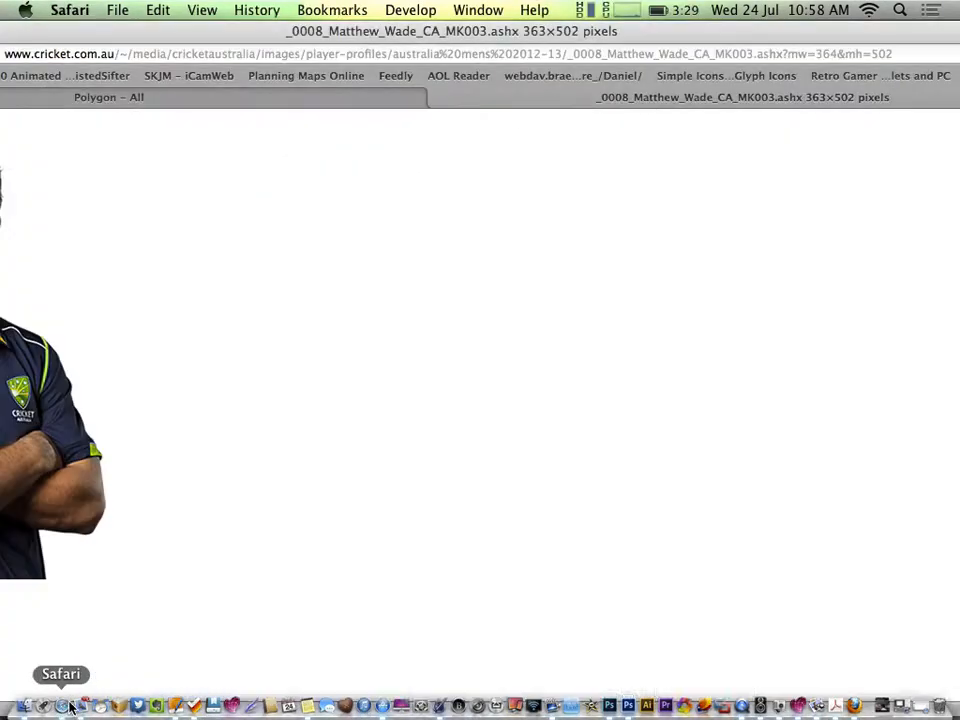
left_click(62, 706)
left_click(756, 53)
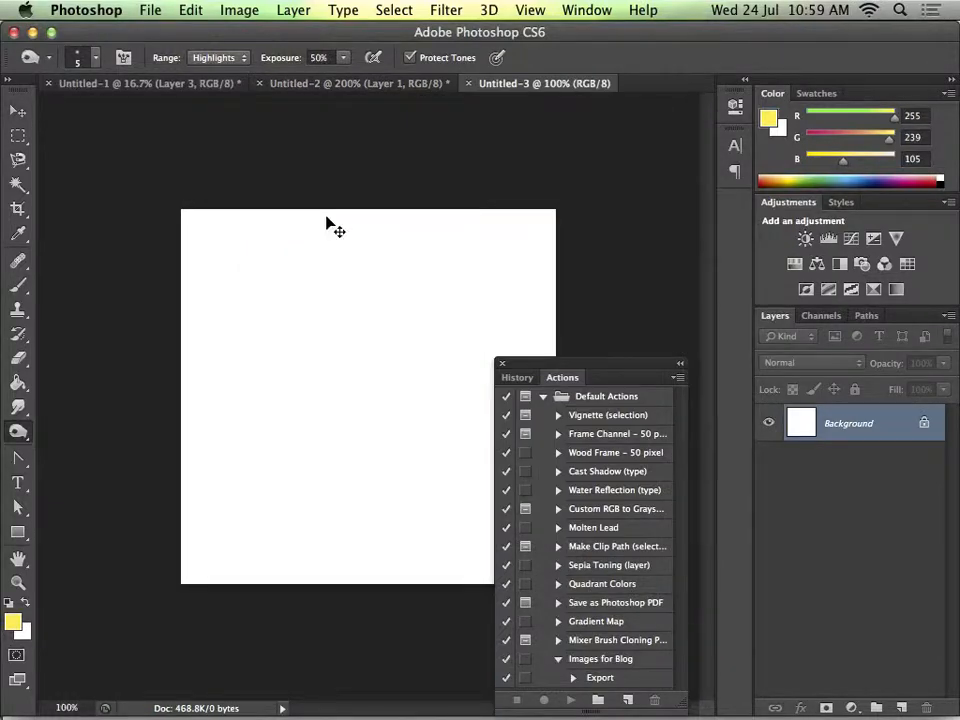
key("super+v")
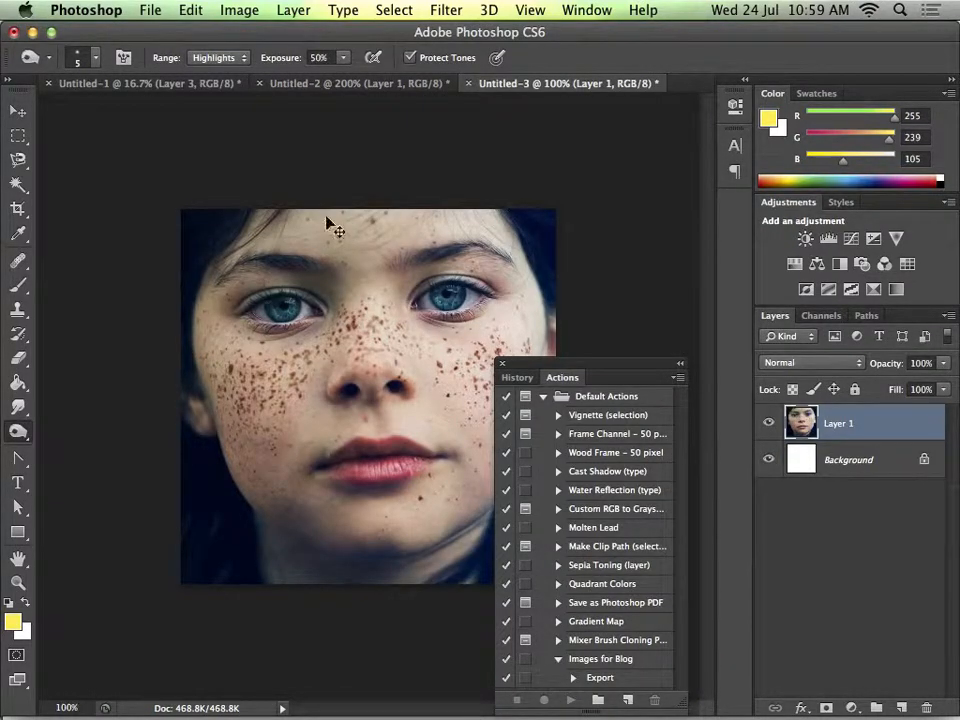
Step: Enlarge the pasted portrait to 200% and move the floating Actions panel off most of the face
key("super+plus")
key("super+plus")
key("super+minus")
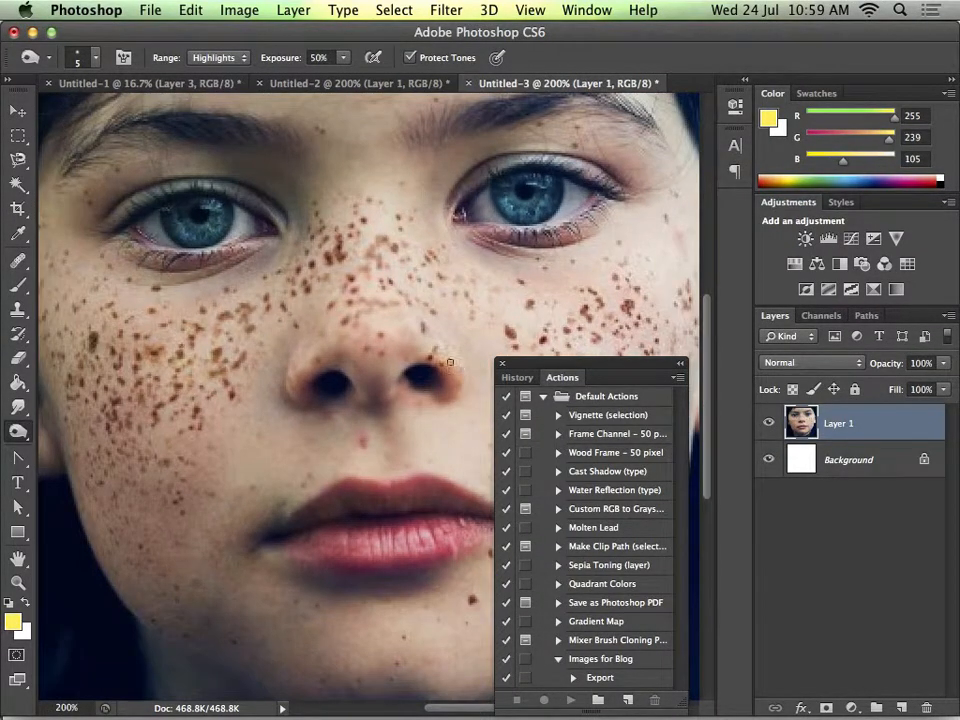
left_click_drag(613, 368, 750, 368)
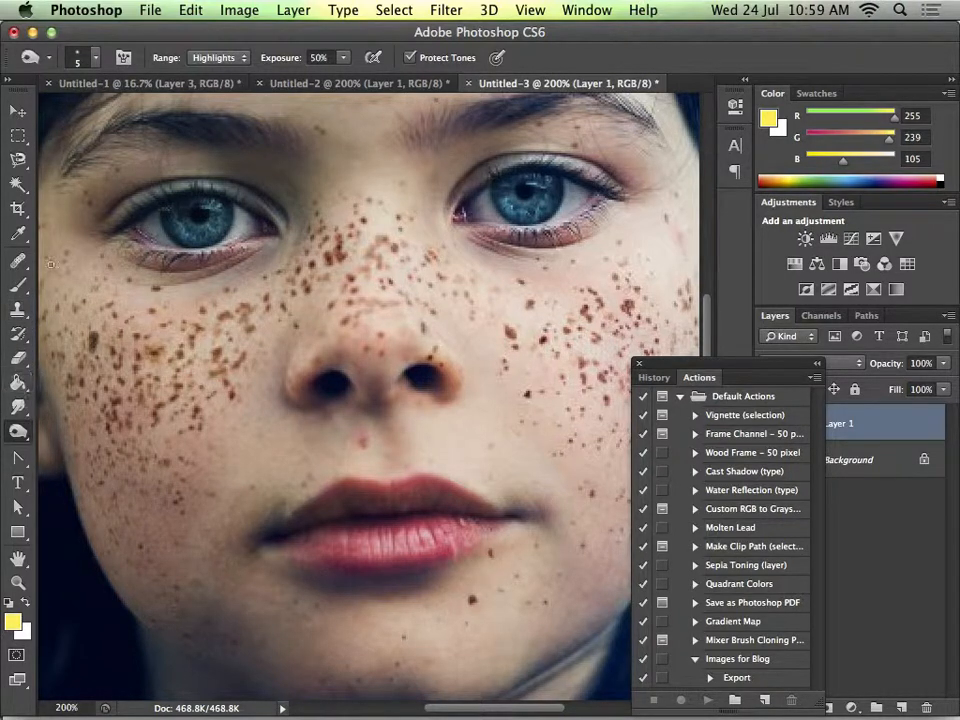
Step: Try the Healing Brush at size 19 on the red spot between the nose and upper lip, sampling nearby skin
left_click(19, 311)
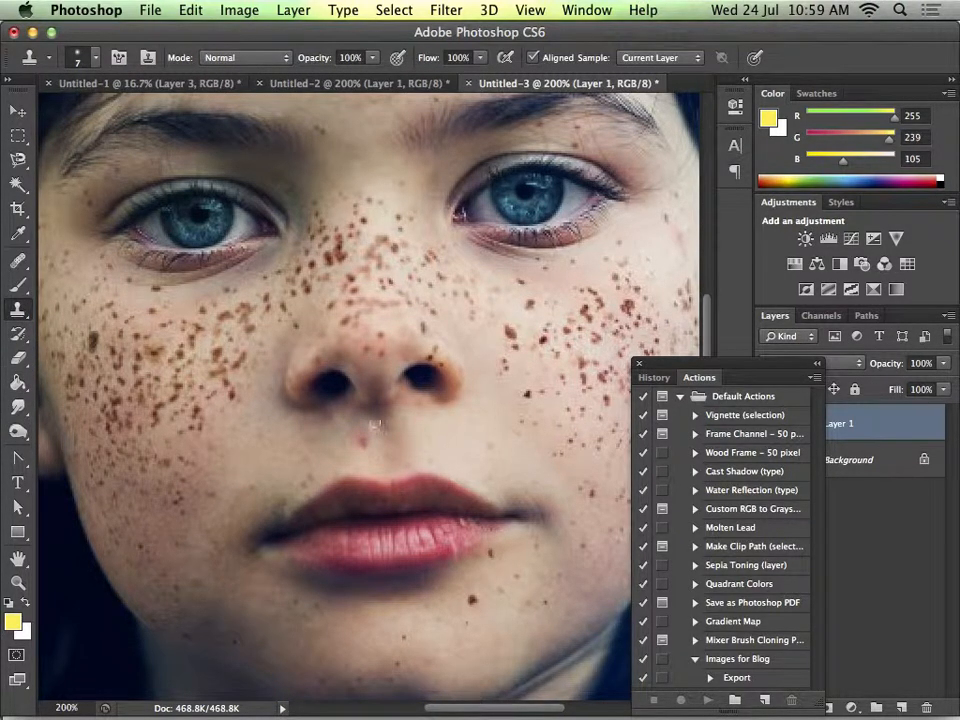
left_click(16, 310)
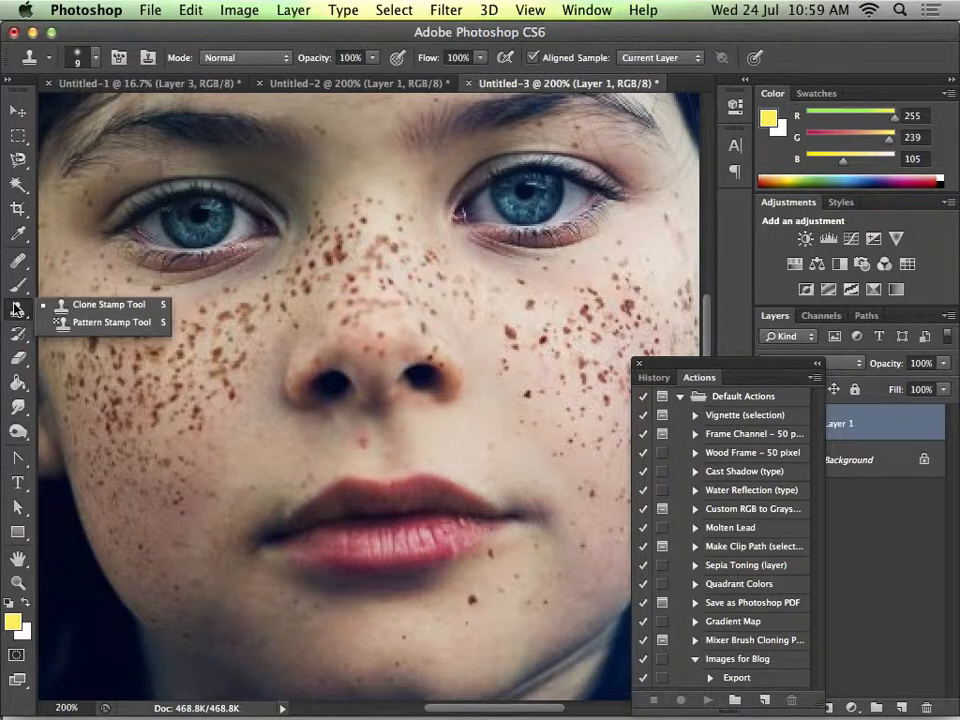
left_click(18, 260)
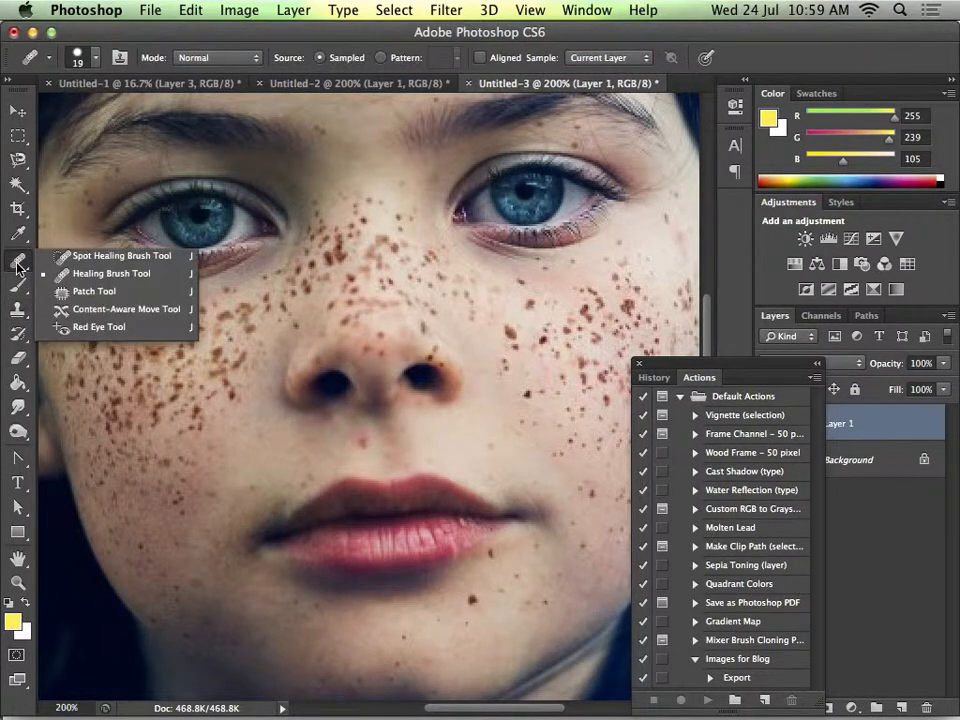
left_click(100, 277)
left_click(321, 447)
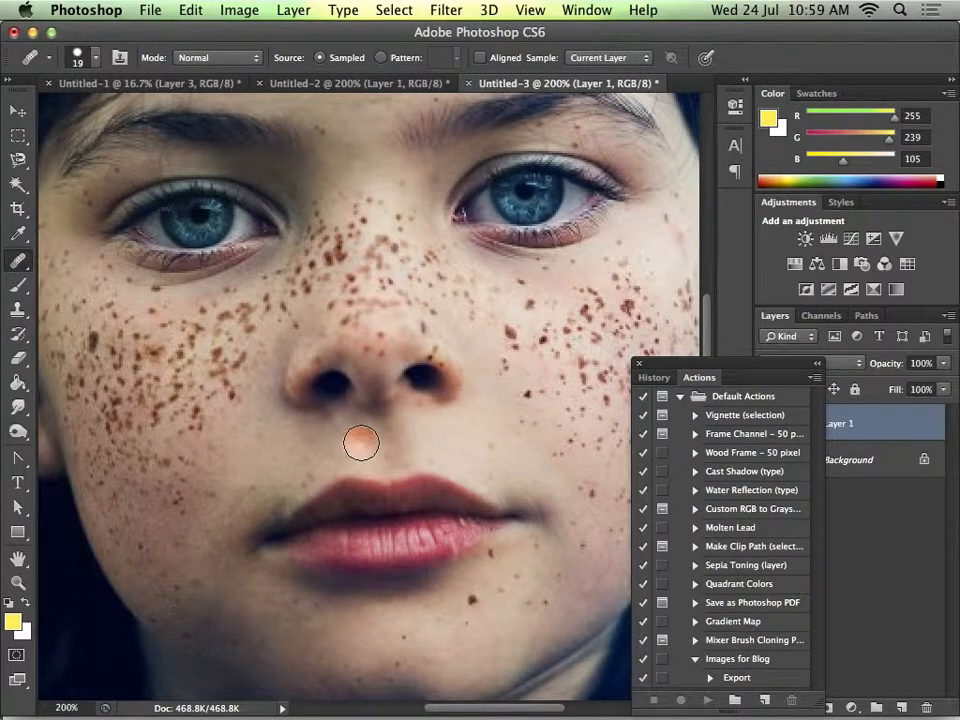
left_click(361, 443)
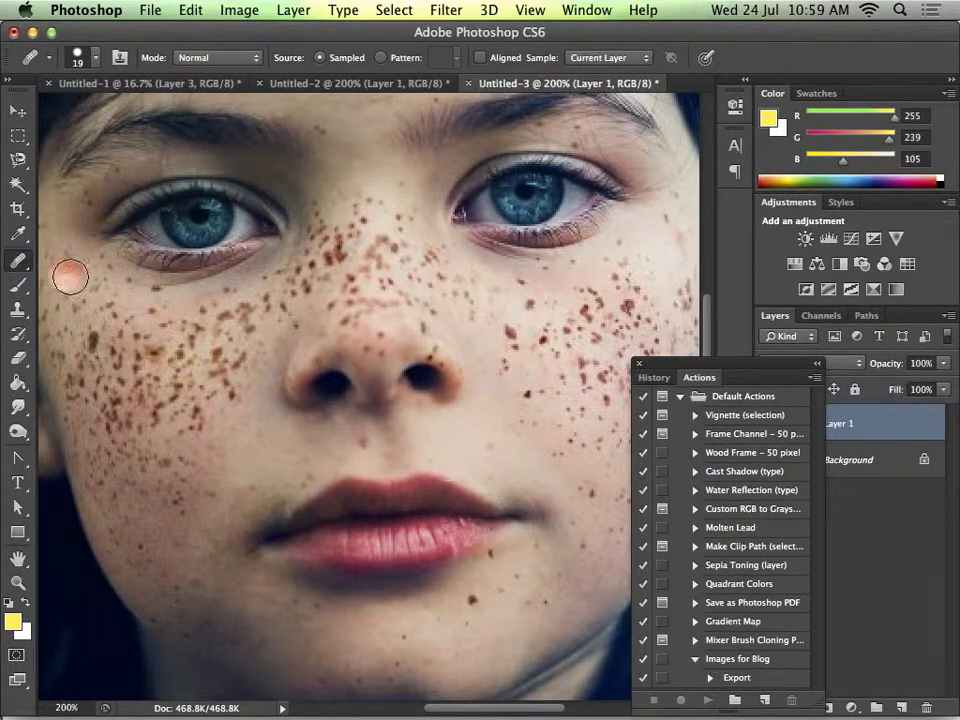
Step: Remove the red spot above the upper lip and the mole on the chin with the Content-Aware Spot Healing Brush at size 15
left_click(21, 261)
left_click(95, 256)
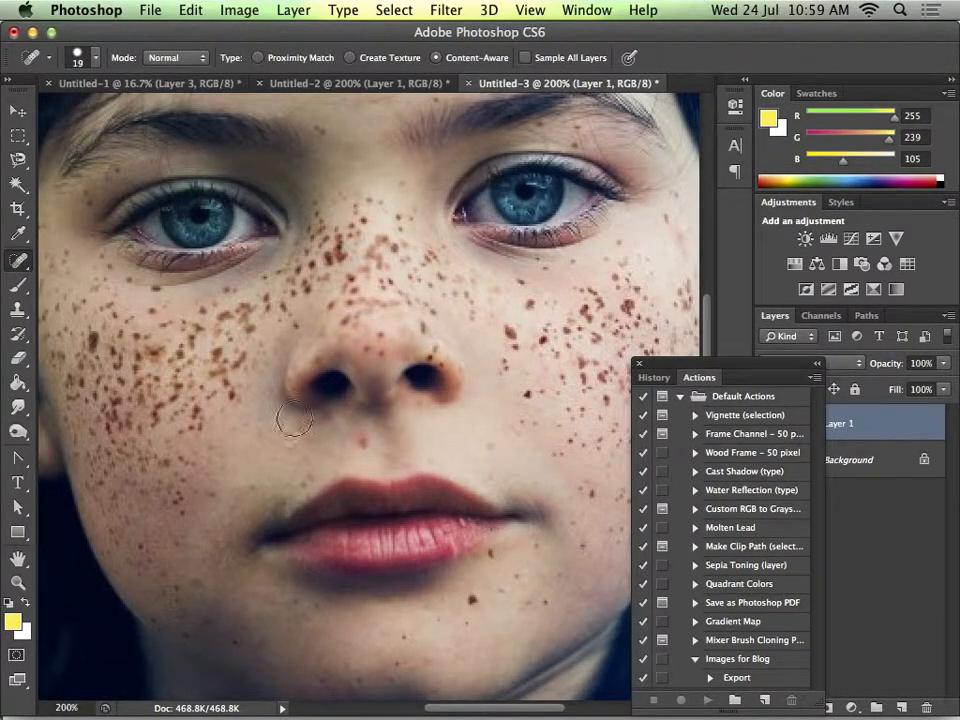
key("bracketleft")
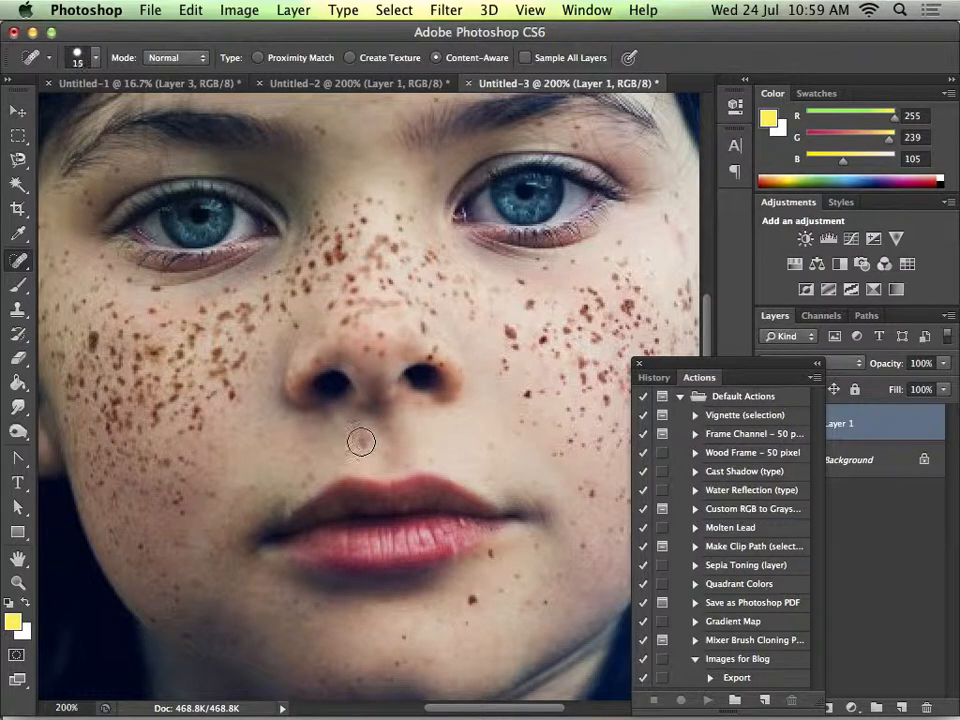
left_click(363, 442)
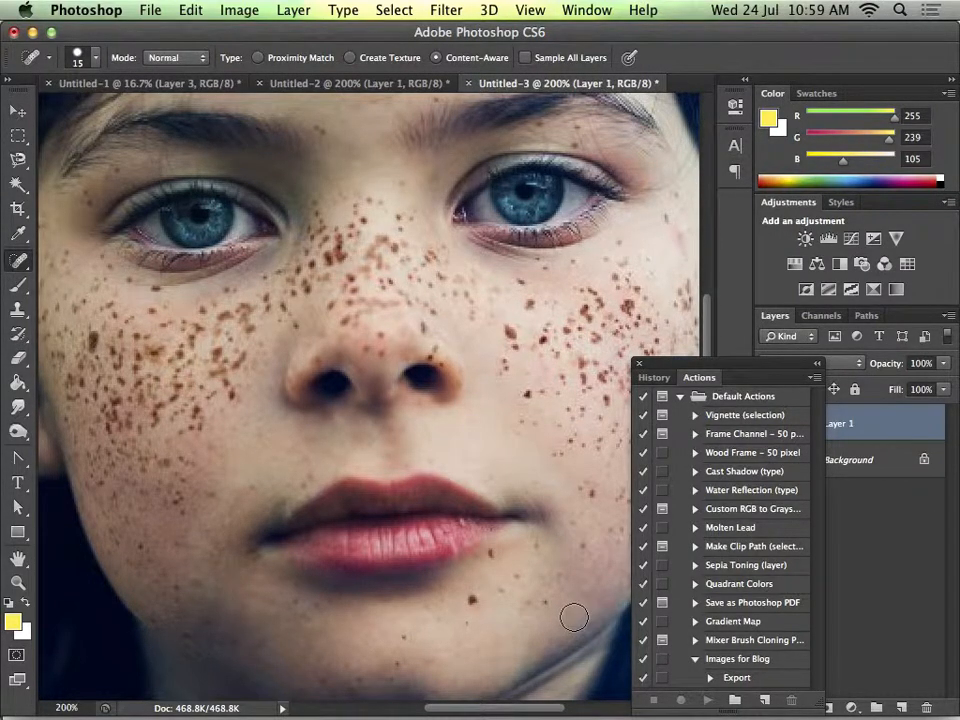
left_click(473, 602)
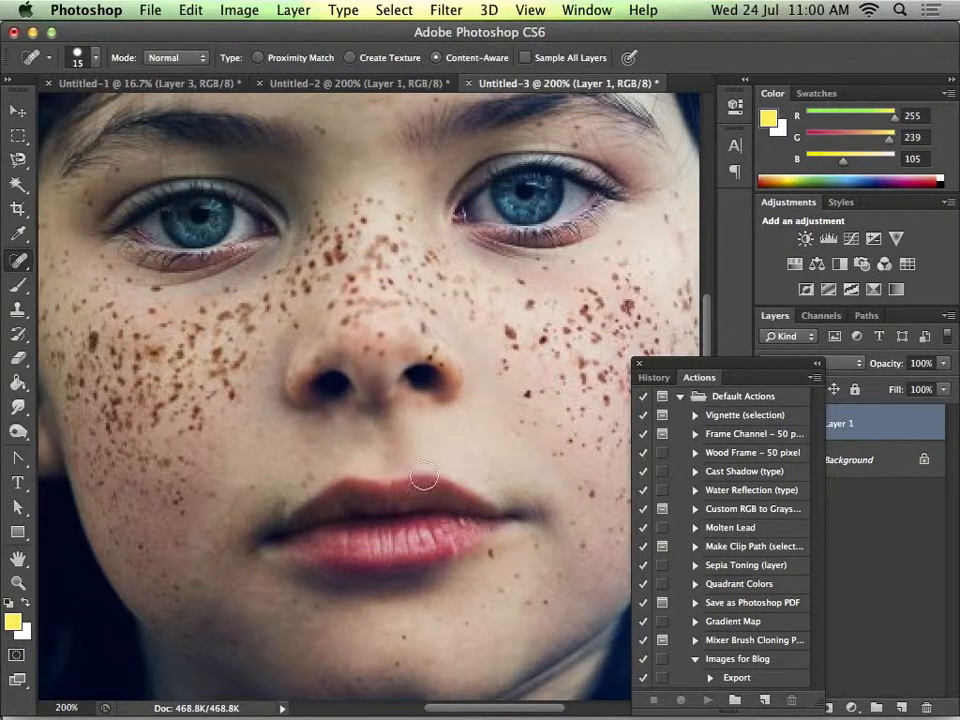
Step: Clone skin from just below the nose over the adjacent area above the upper lip with the Clone Stamp at size 20
key("s")
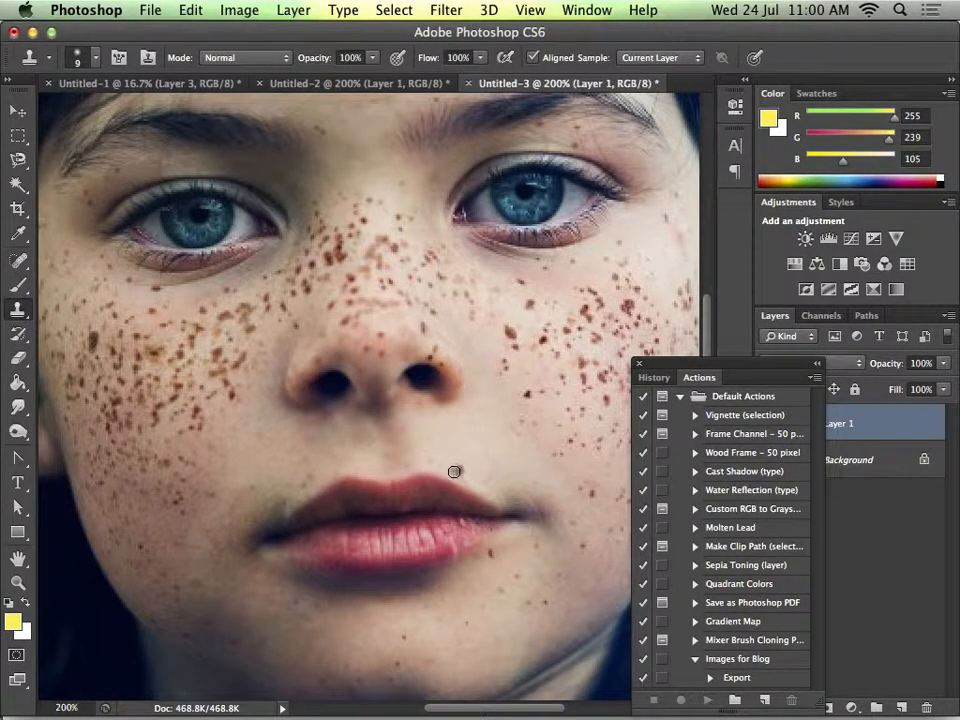
key("bracketright")
key("bracketright")
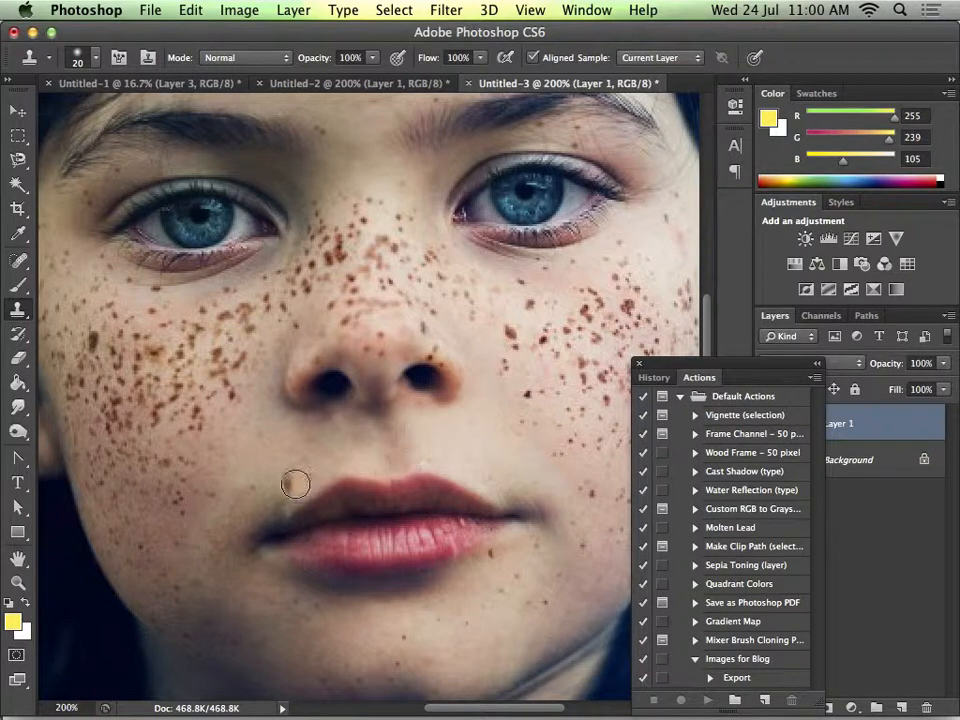
left_click(351, 442, "alt")
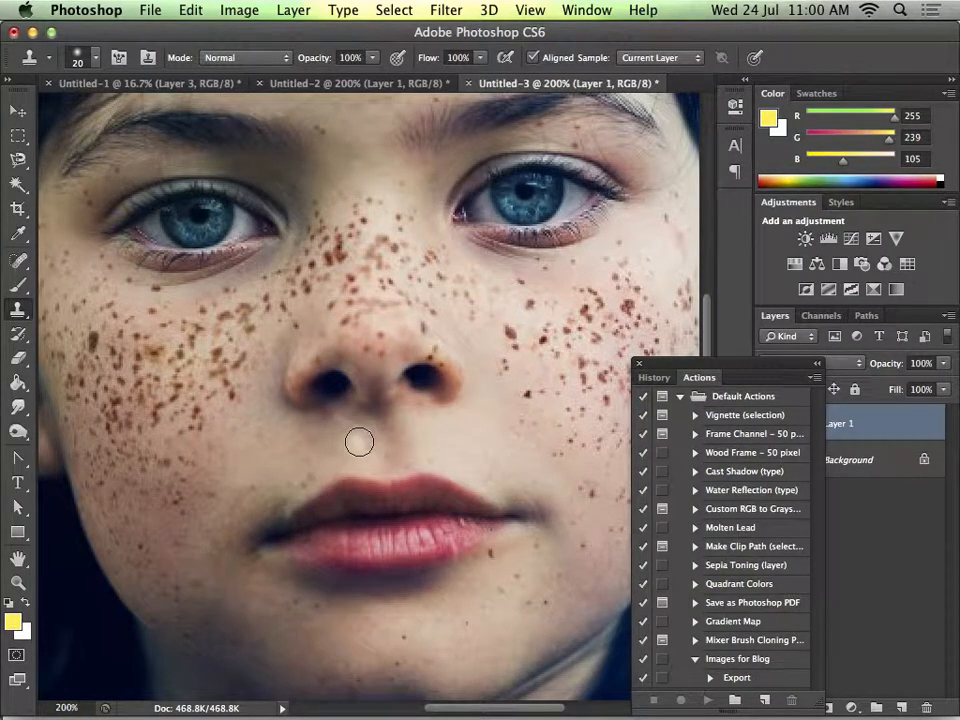
mouse_move(363, 441)
left_mouse_down()
mouse_move(313, 450)
mouse_move(361, 446)
mouse_move(338, 455)
left_mouse_up()
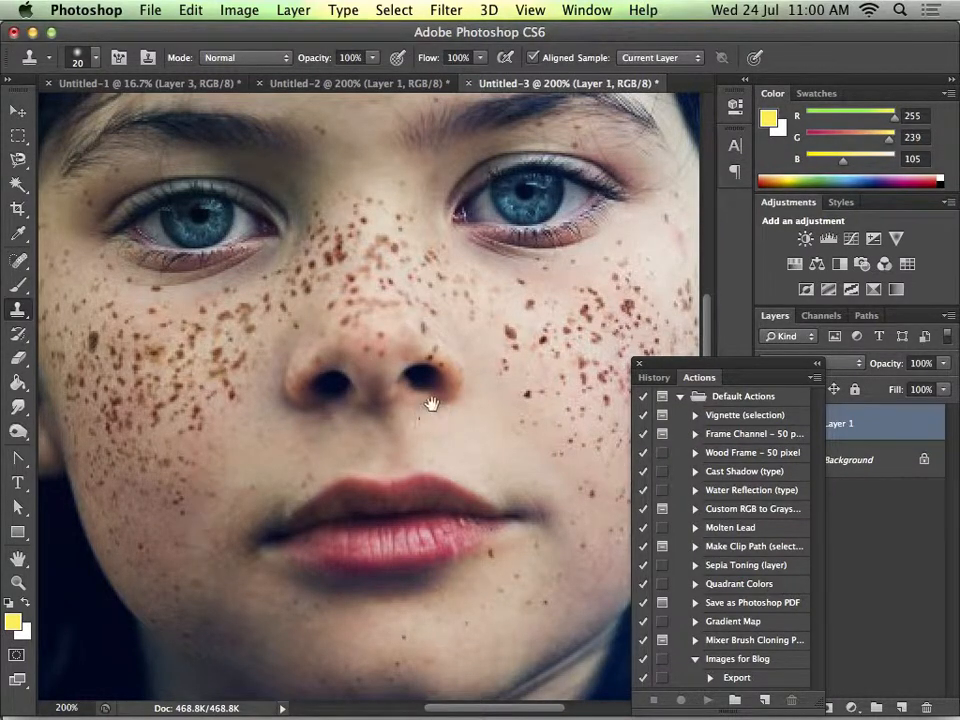
Step: Clone out the isolated freckles on the cheek beside the nostril, sampling the clear skin just below them
left_click_drag(429, 401, 437, 501)
left_click_drag(343, 377, 293, 397)
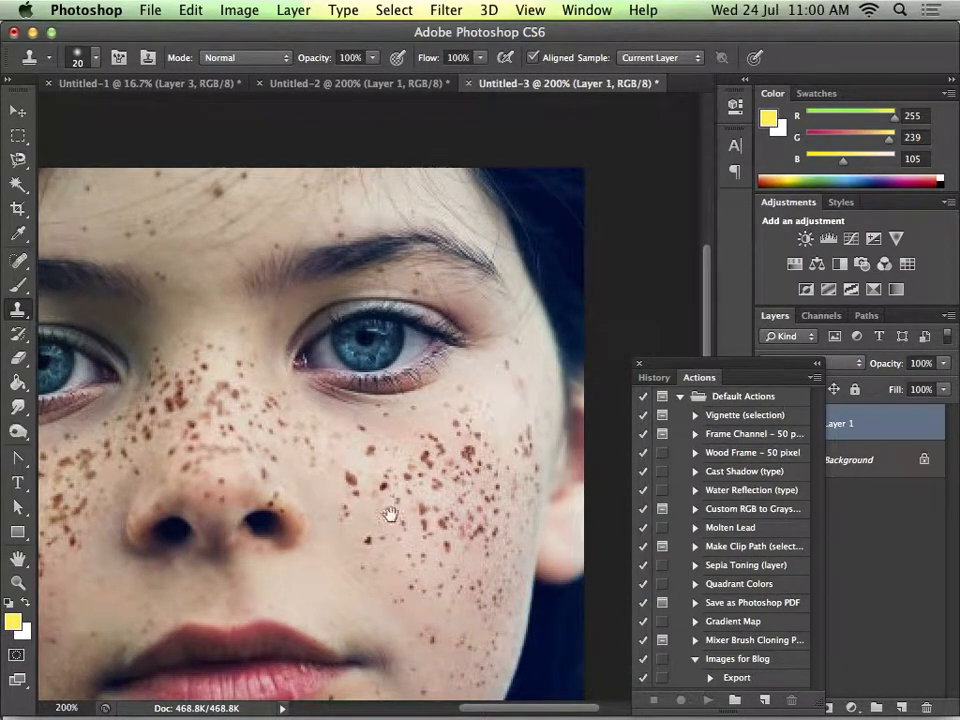
left_click_drag(364, 501, 366, 448)
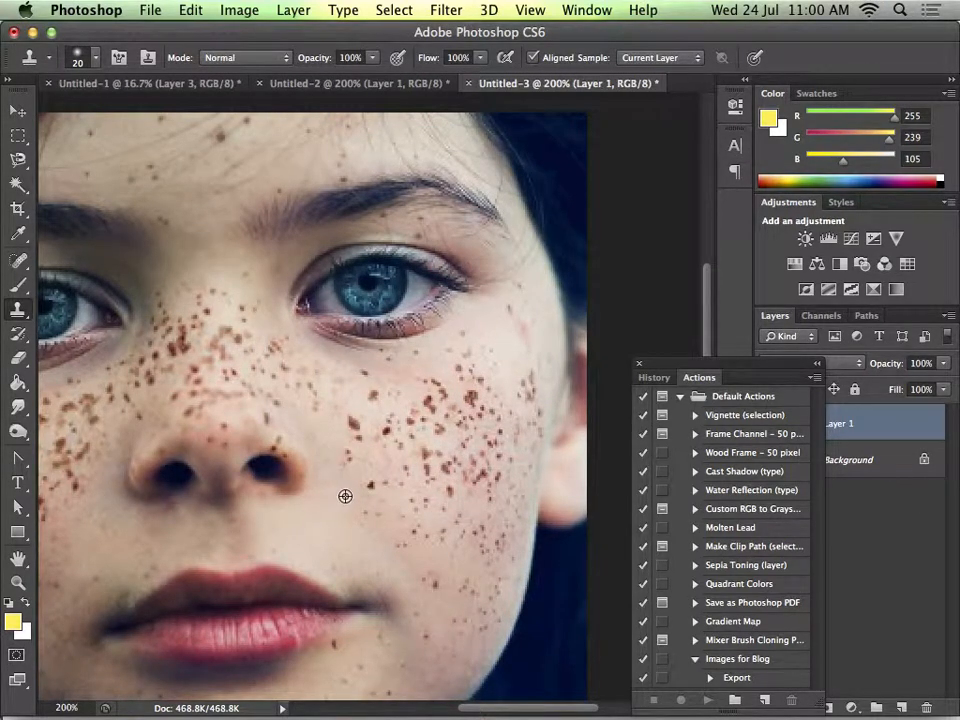
left_click(366, 484)
left_click(347, 489, "alt")
left_click(347, 459)
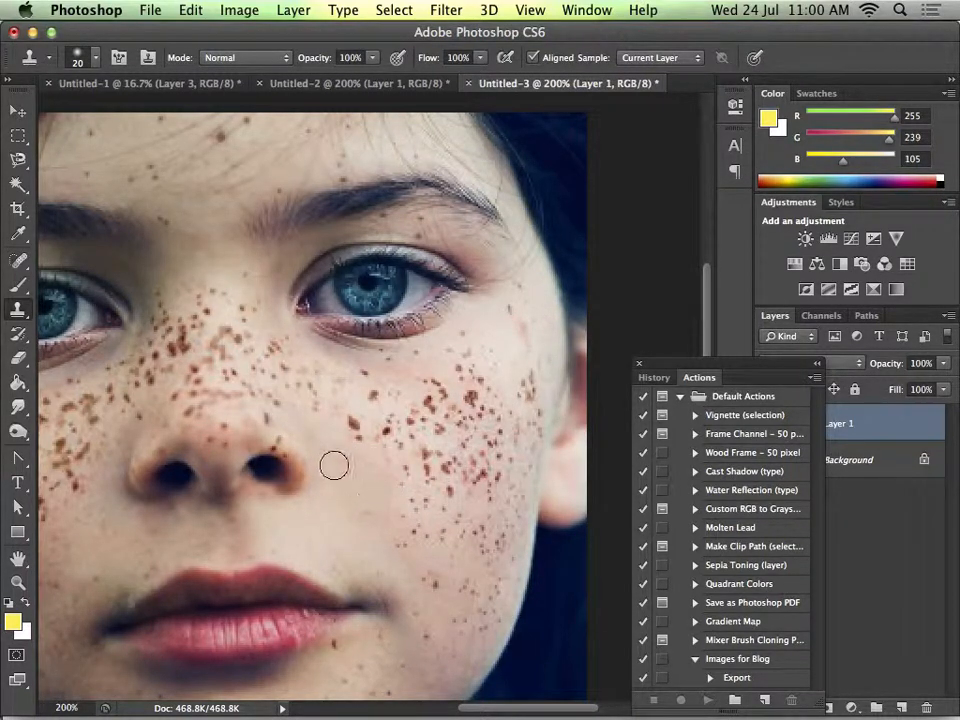
Step: Clone the eye on the photo's left side onto the opposite cheek with the Clone Stamp at size 70
key("bracketright")
key("bracketright")
key("bracketright")
key("bracketright")
key("bracketright")
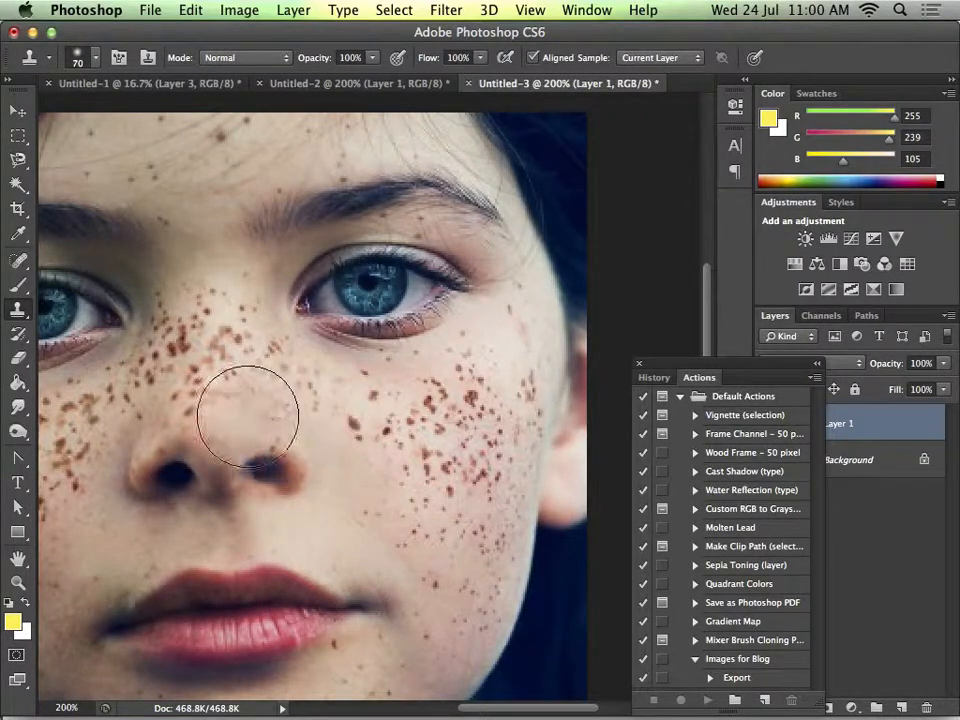
scroll(279, 397, "left", 5)
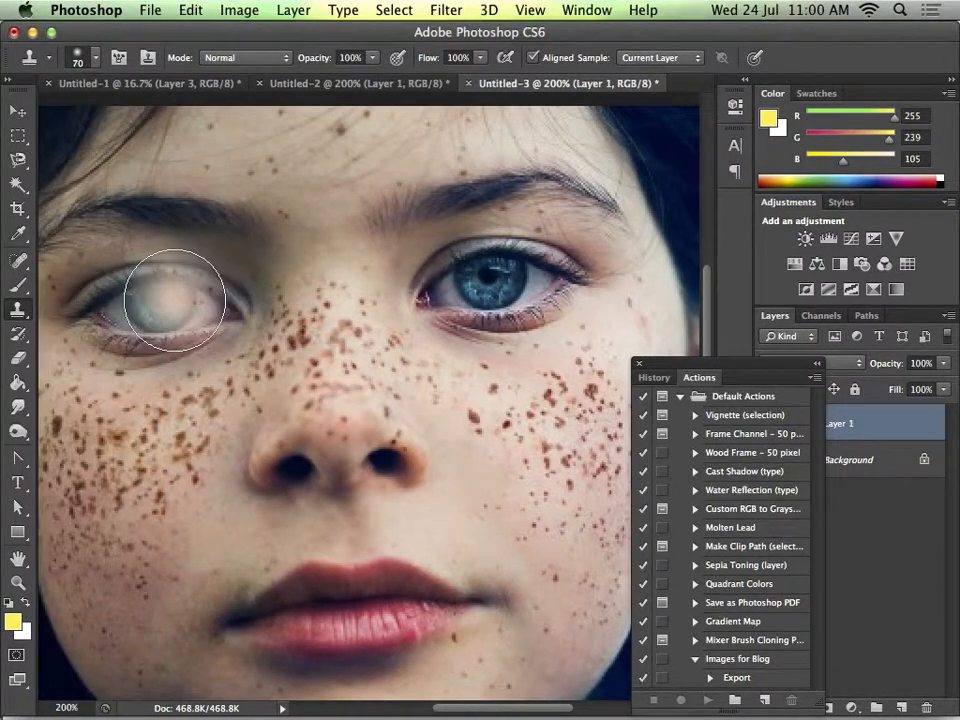
left_click(161, 304, "alt")
scroll(161, 304, "down", 1)
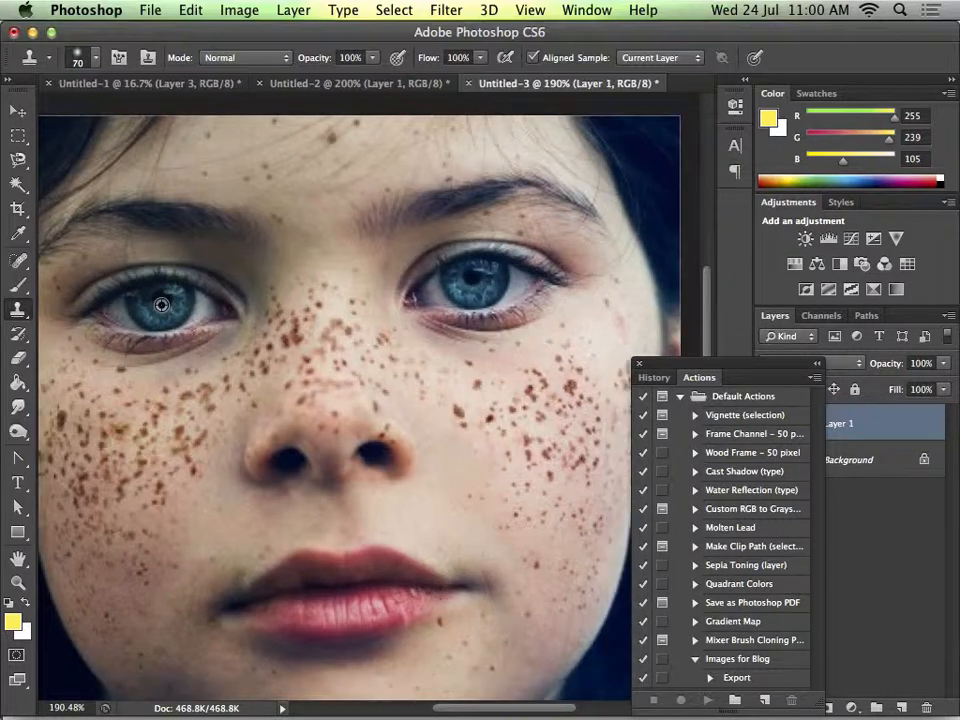
mouse_move(506, 439)
left_mouse_down()
mouse_move(542, 459)
mouse_move(549, 406)
mouse_move(472, 441)
mouse_move(565, 454)
mouse_move(509, 390)
mouse_move(472, 464)
mouse_move(559, 462)
mouse_move(501, 384)
mouse_move(458, 476)
mouse_move(581, 432)
mouse_move(466, 382)
mouse_move(497, 499)
mouse_move(584, 420)
mouse_move(470, 396)
mouse_move(456, 455)
mouse_move(559, 444)
mouse_move(452, 384)
mouse_move(548, 489)
mouse_move(550, 399)
mouse_move(463, 431)
mouse_move(497, 582)
left_mouse_up()
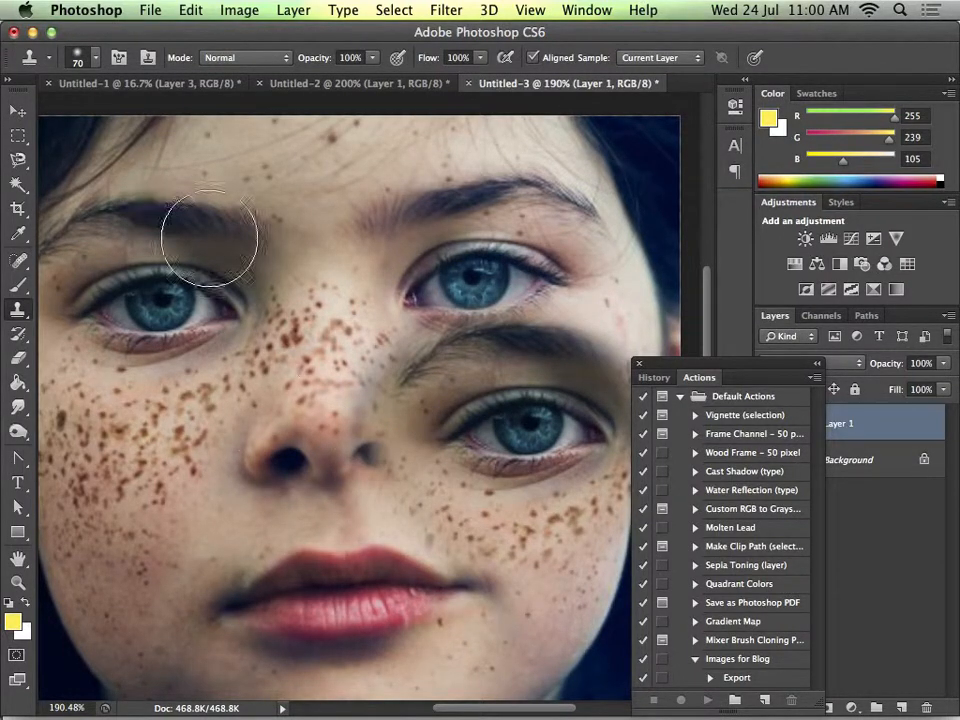
Step: Undo the eye cloned onto the cheek and view the whole portrait
key("super+z")
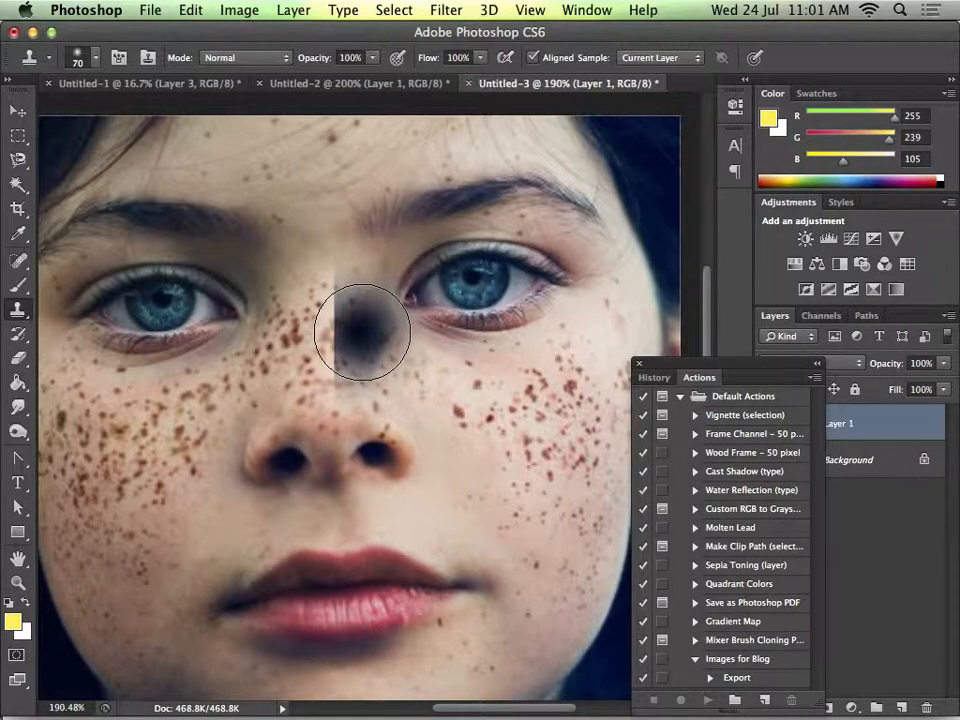
key("super+z")
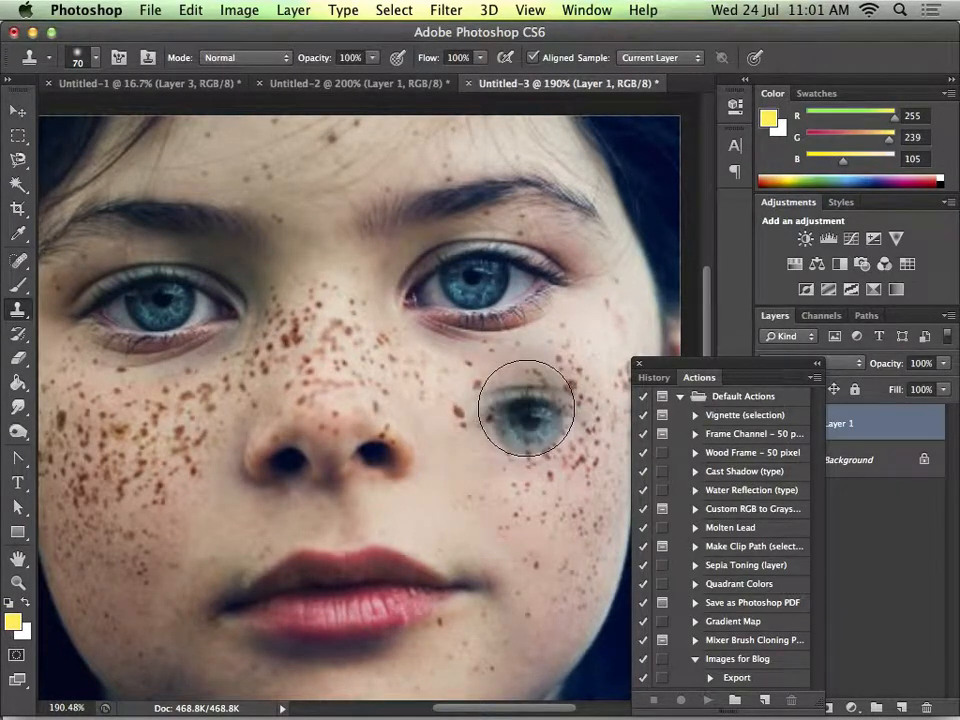
key("super+minus")
key("super+minus")
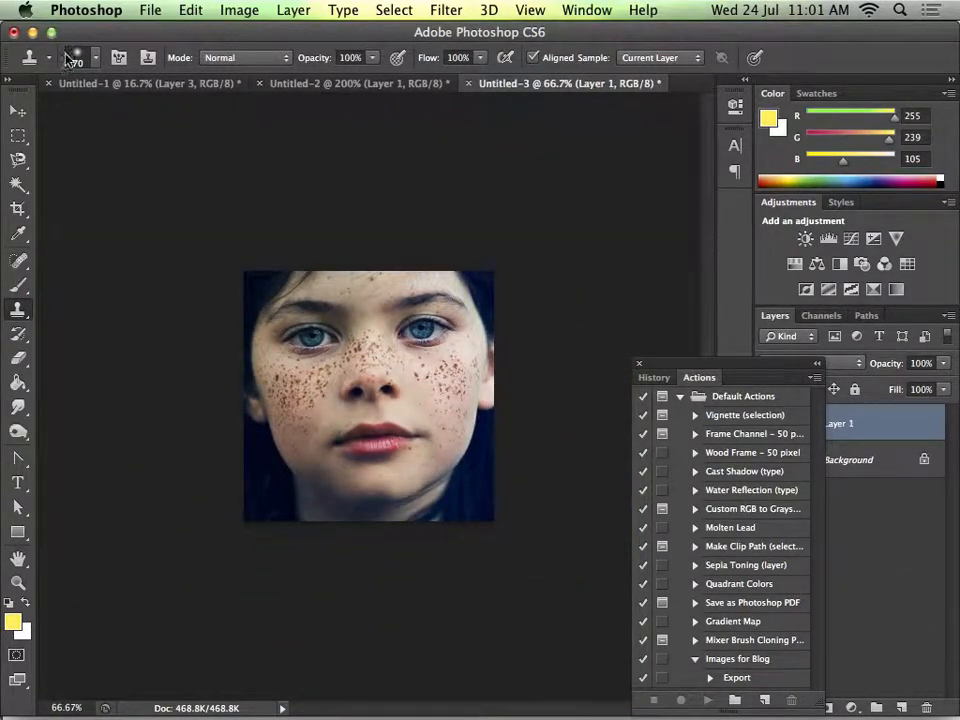